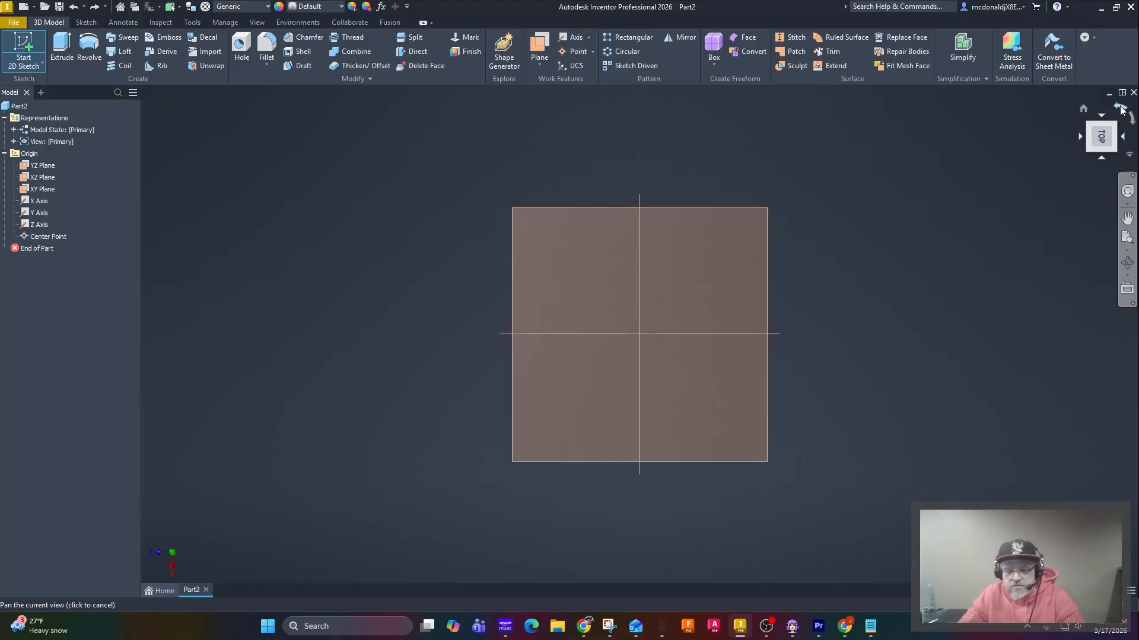
Turn the top view upright and start a 2D sketch on the XZ plane.
click(1122, 111)
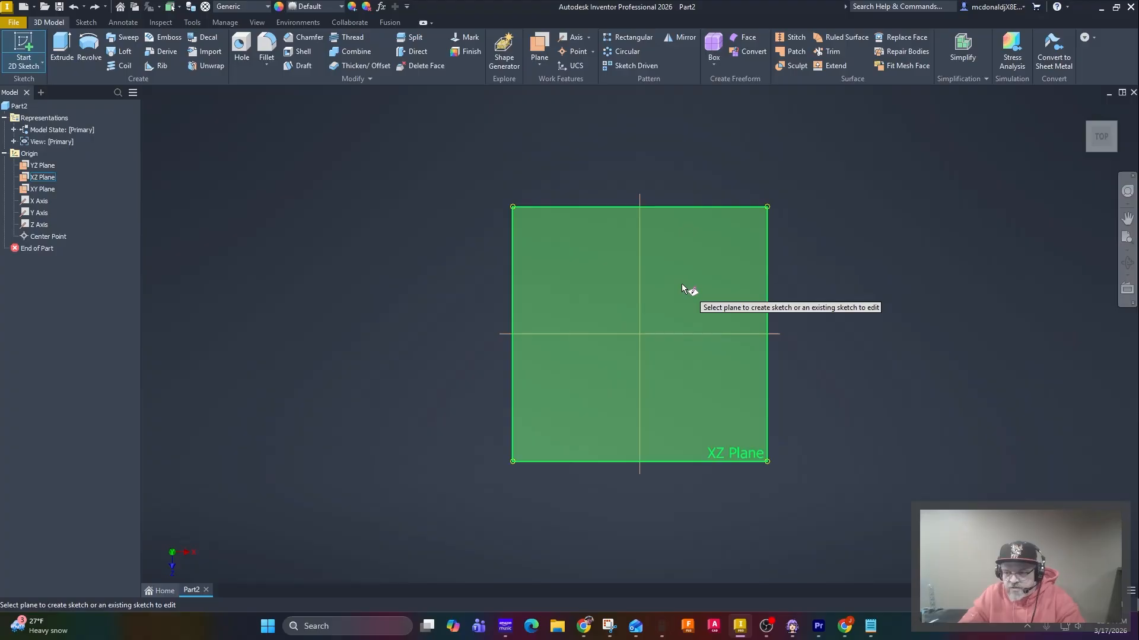
click(682, 283)
scroll(784, 256, up, 1)
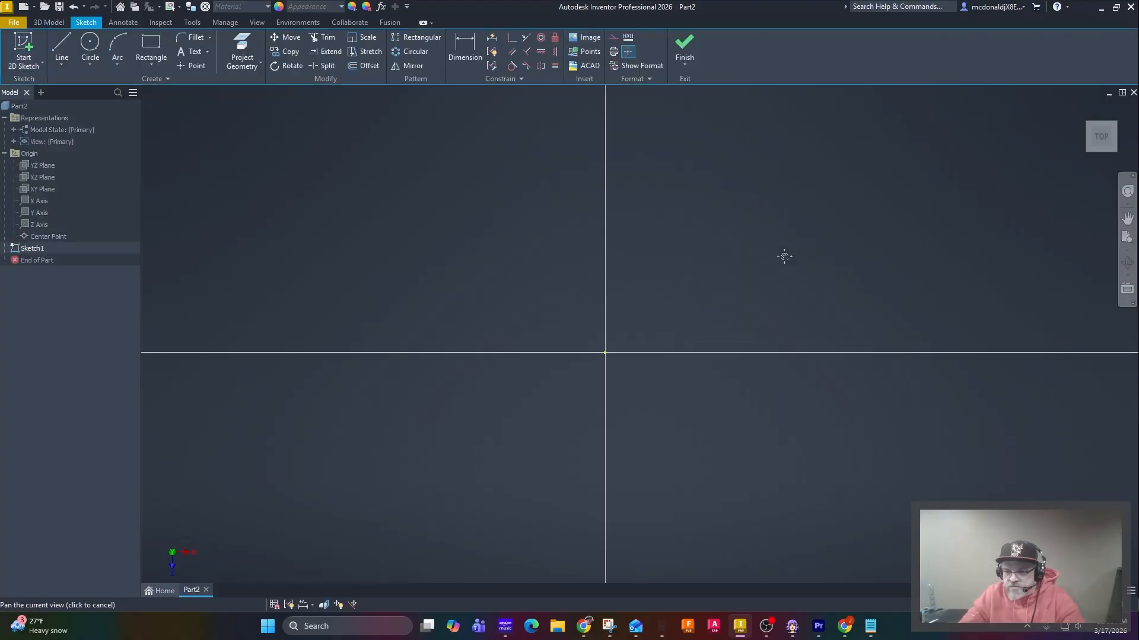
middle_drag(784, 256, 454, 429)
scroll(462, 402, down, 10)
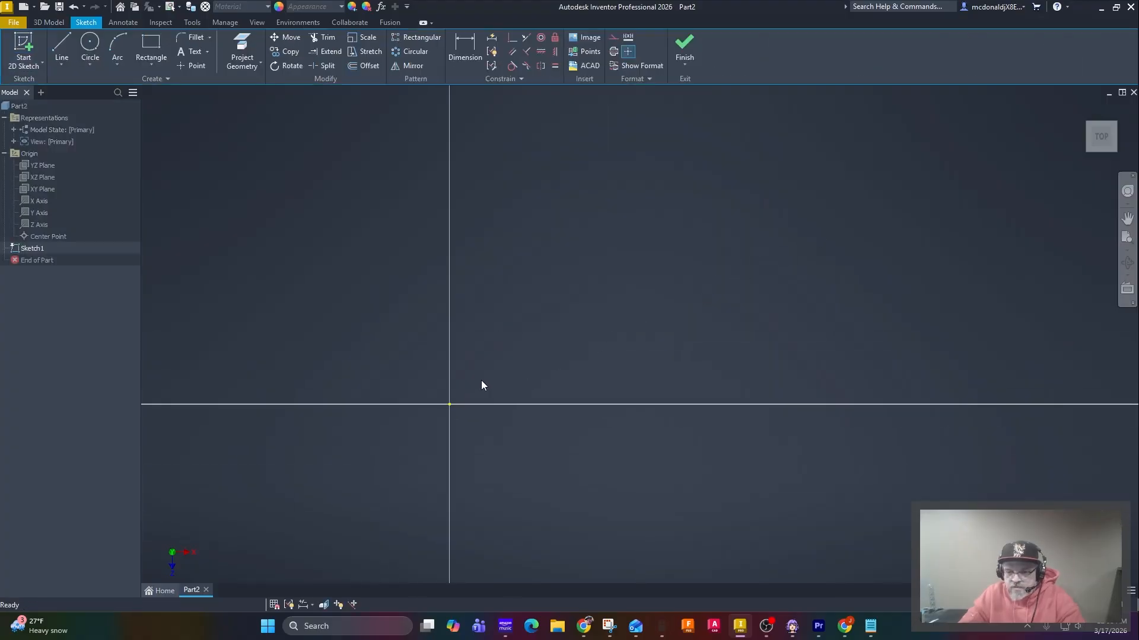
scroll(557, 336, up, 5)
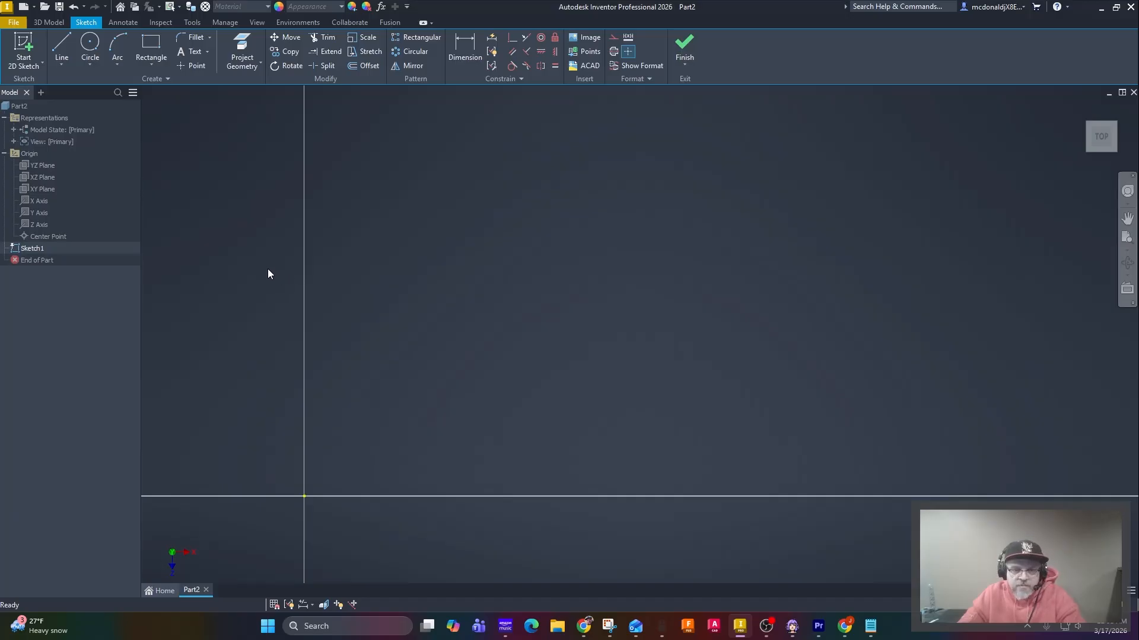
Sketch a rectangle above and to the right of the origin, 2.37+1.25 in wide and 3.2 in high.
click(149, 45)
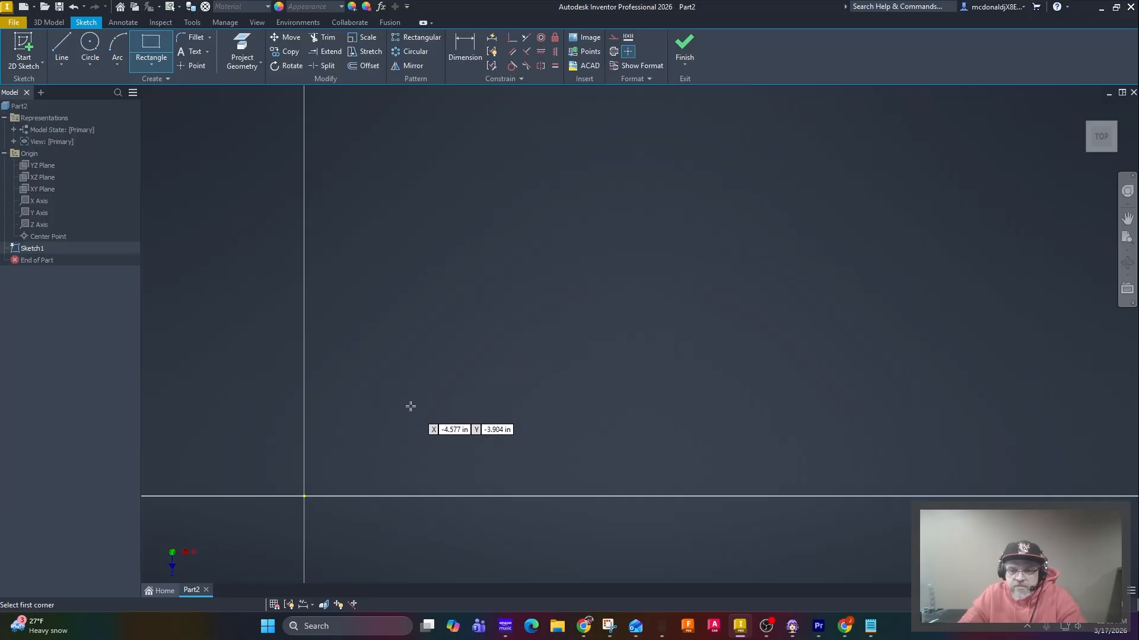
click(392, 418)
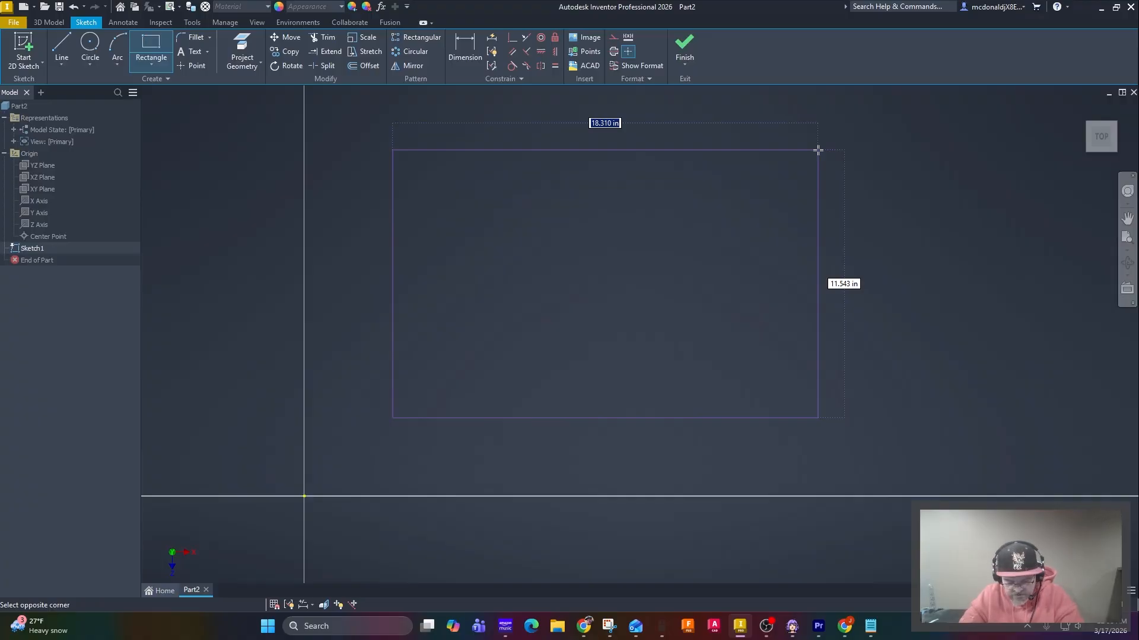
key(Tab)
text(3.2)
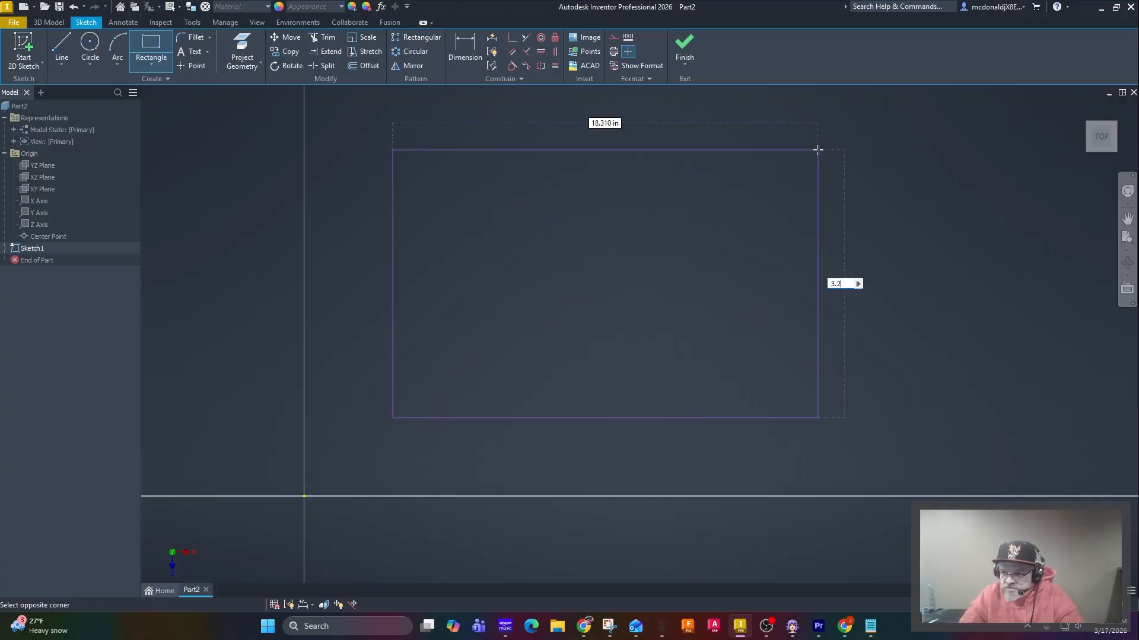
key(Tab)
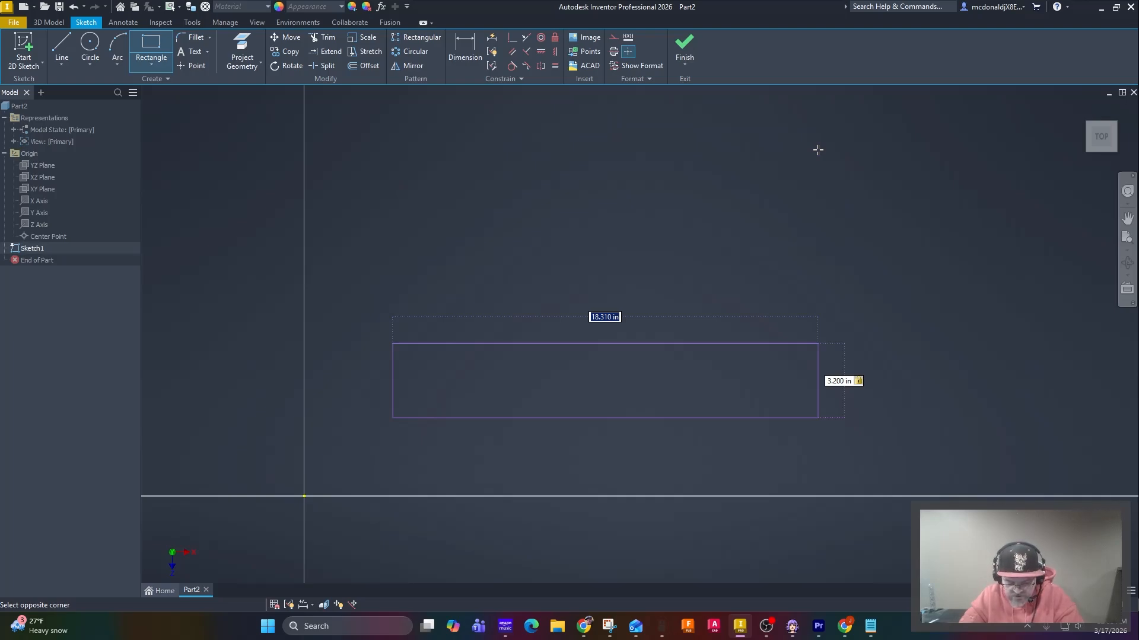
text(2.37)
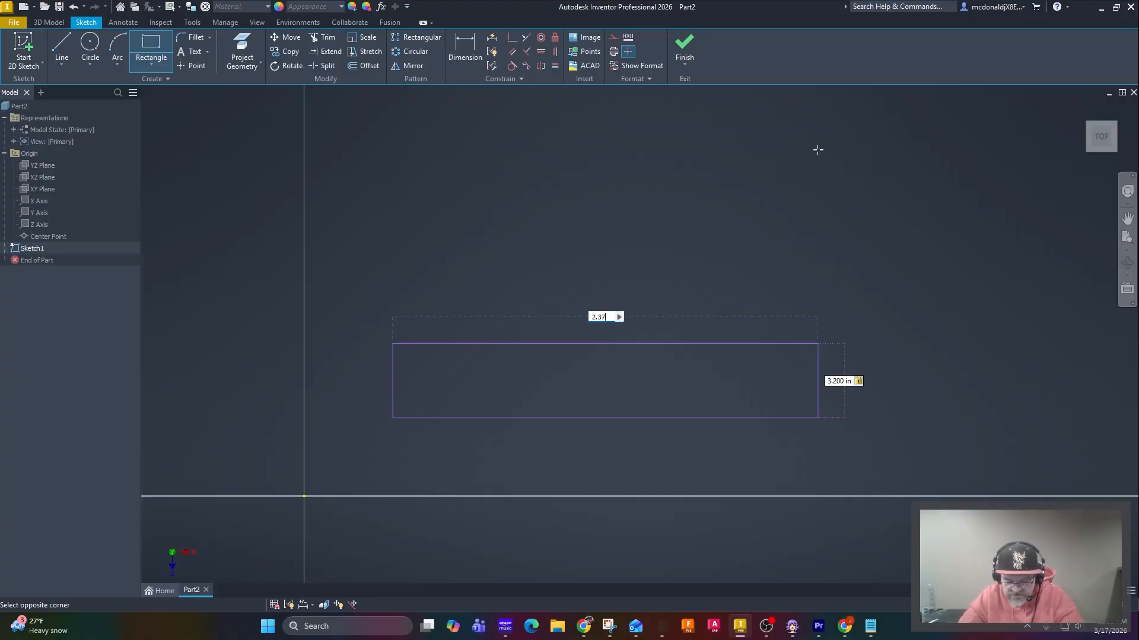
text(+1.25)
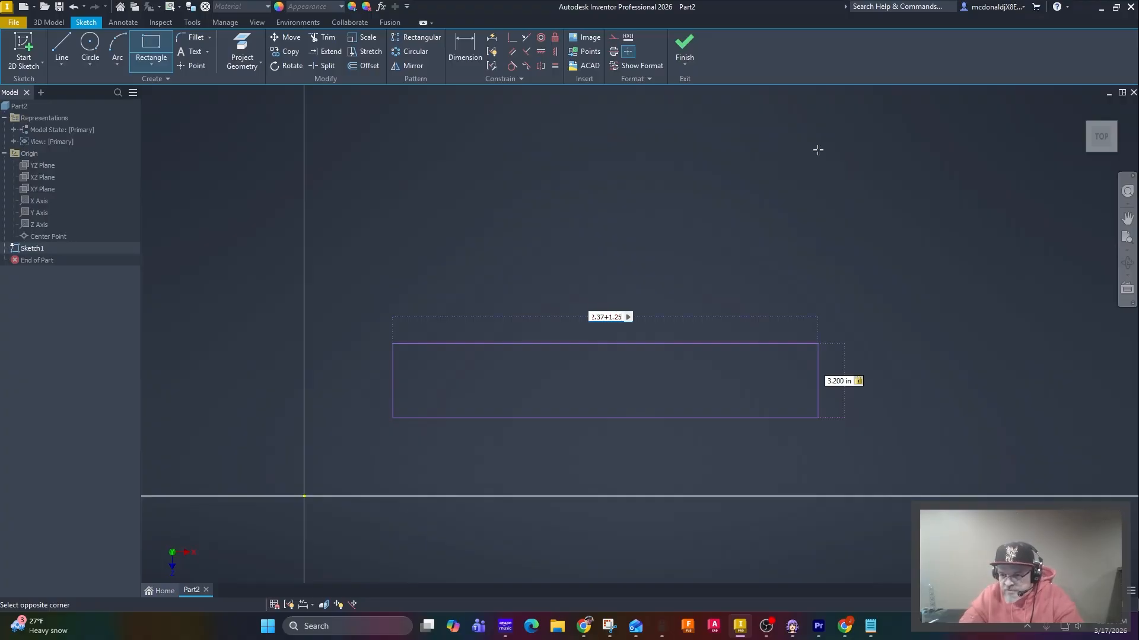
key(Return)
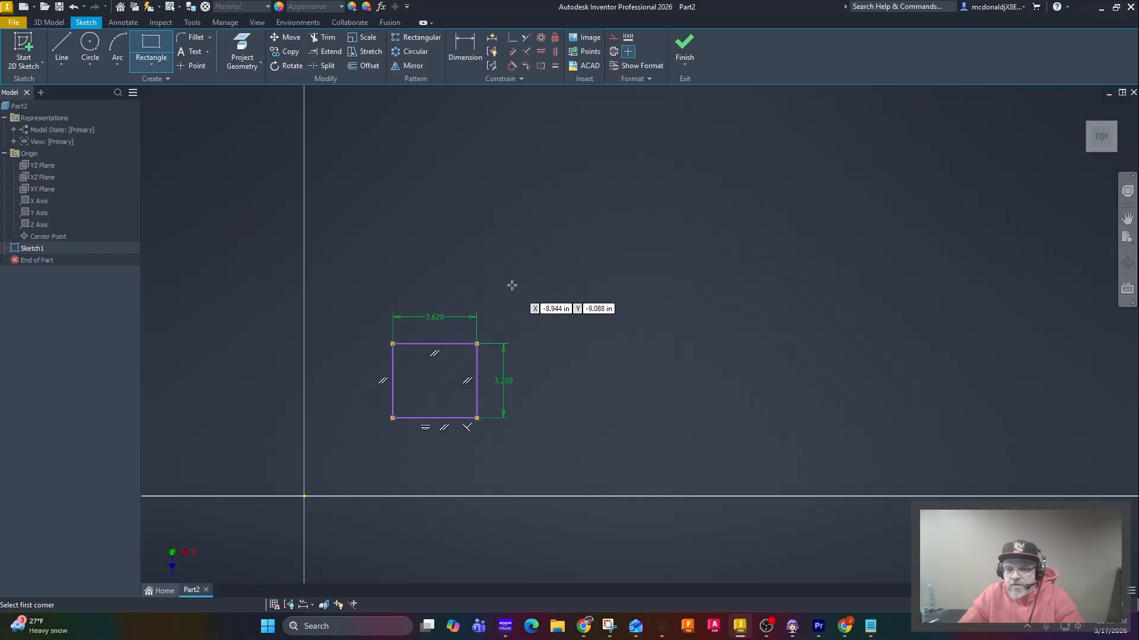
Make the rectangle's lower-left corner coincident with the sketch origin.
scroll(511, 286, down, 3)
scroll(513, 285, up, 6)
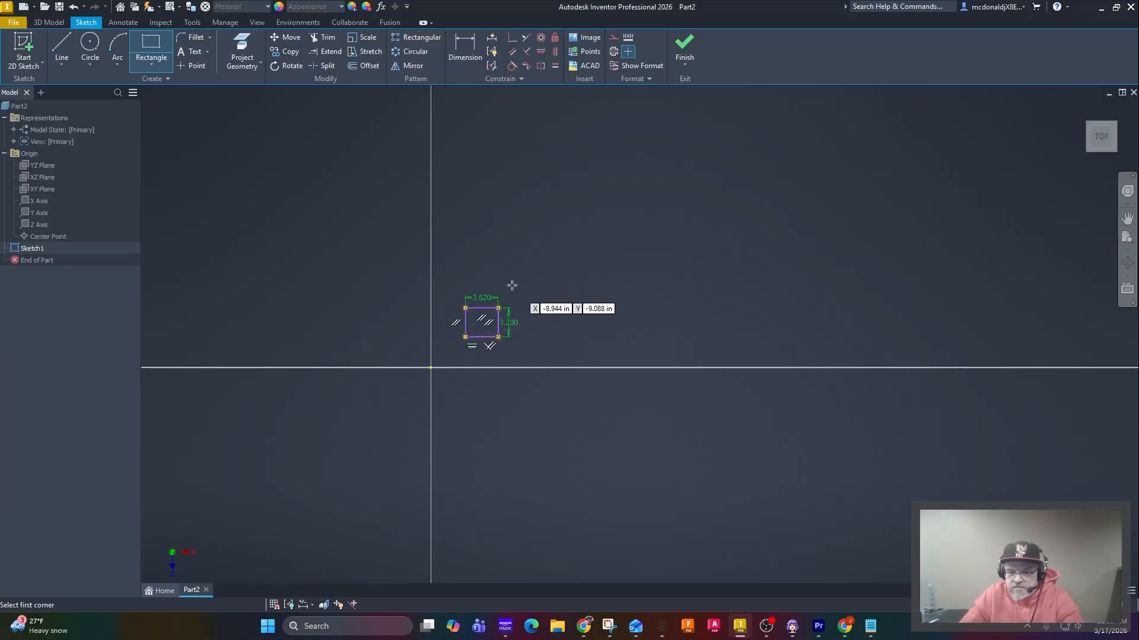
scroll(512, 288, down, 5)
middle_drag(510, 292, 595, 214)
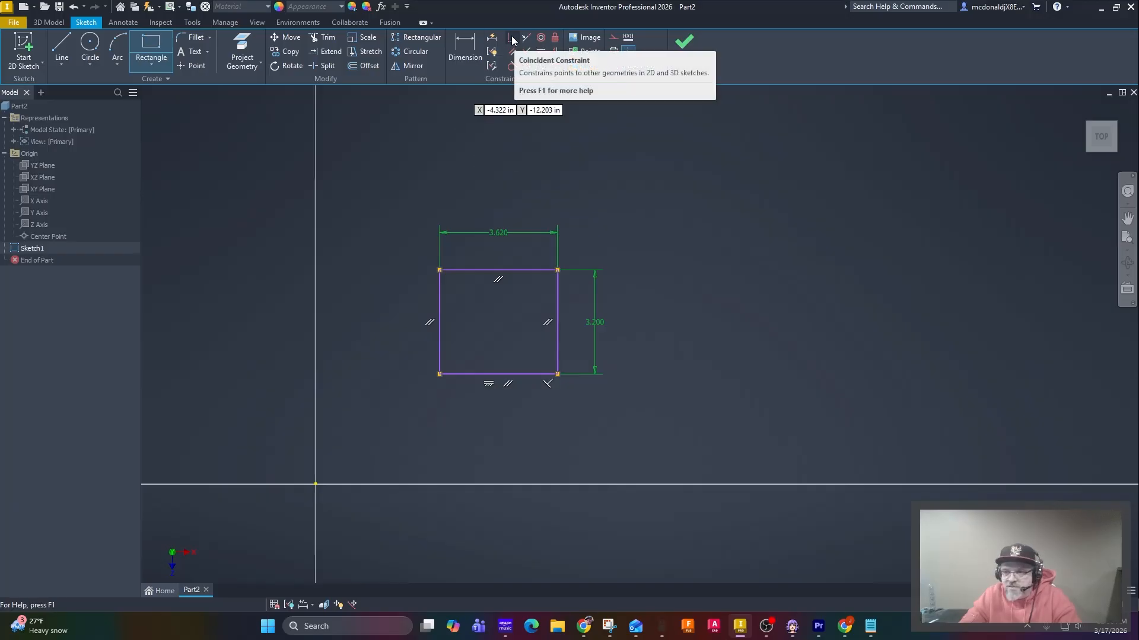
click(514, 40)
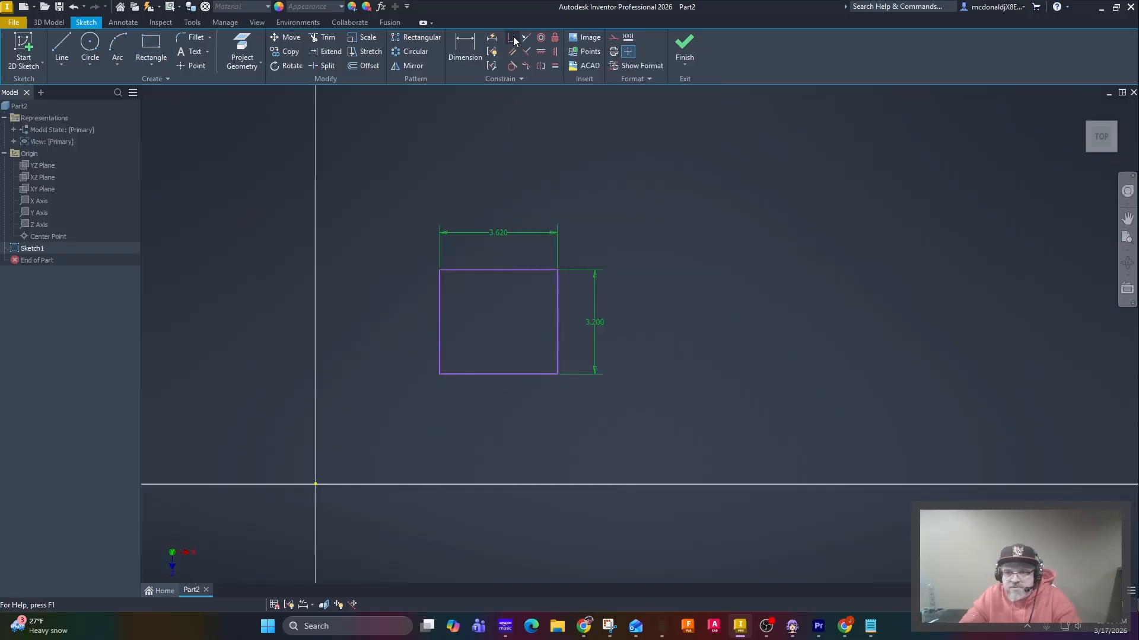
click(514, 40)
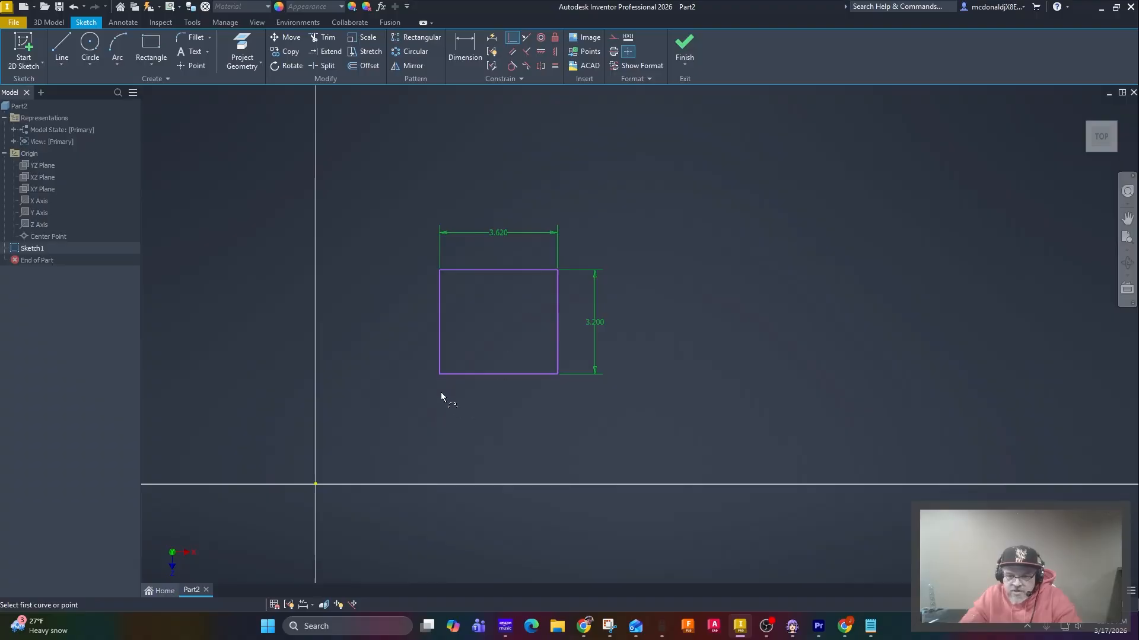
click(439, 375)
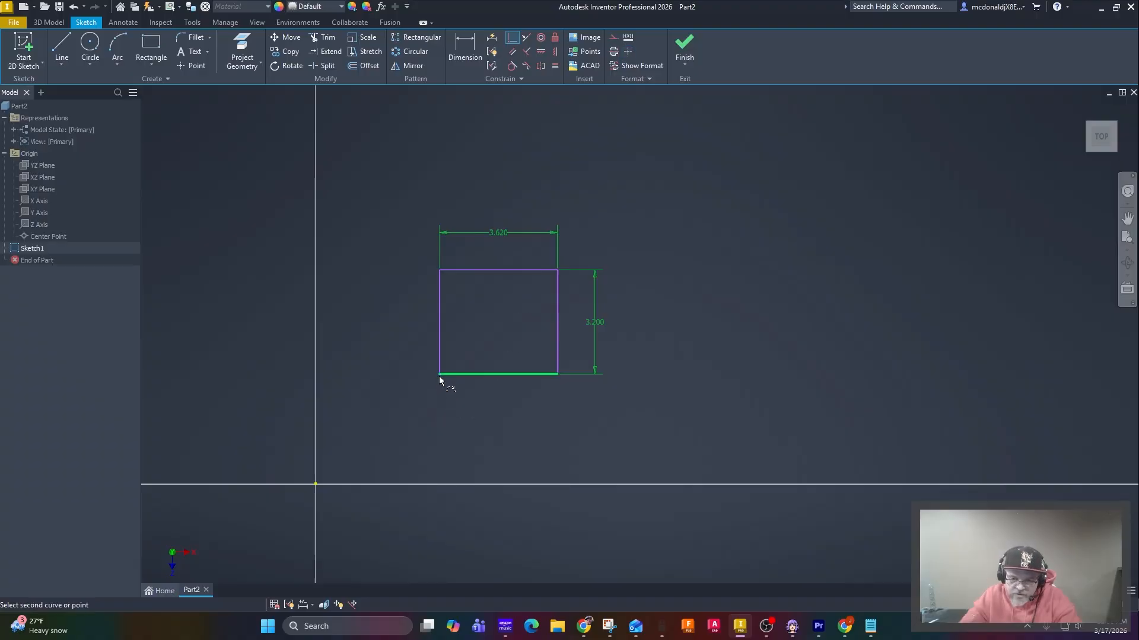
click(315, 484)
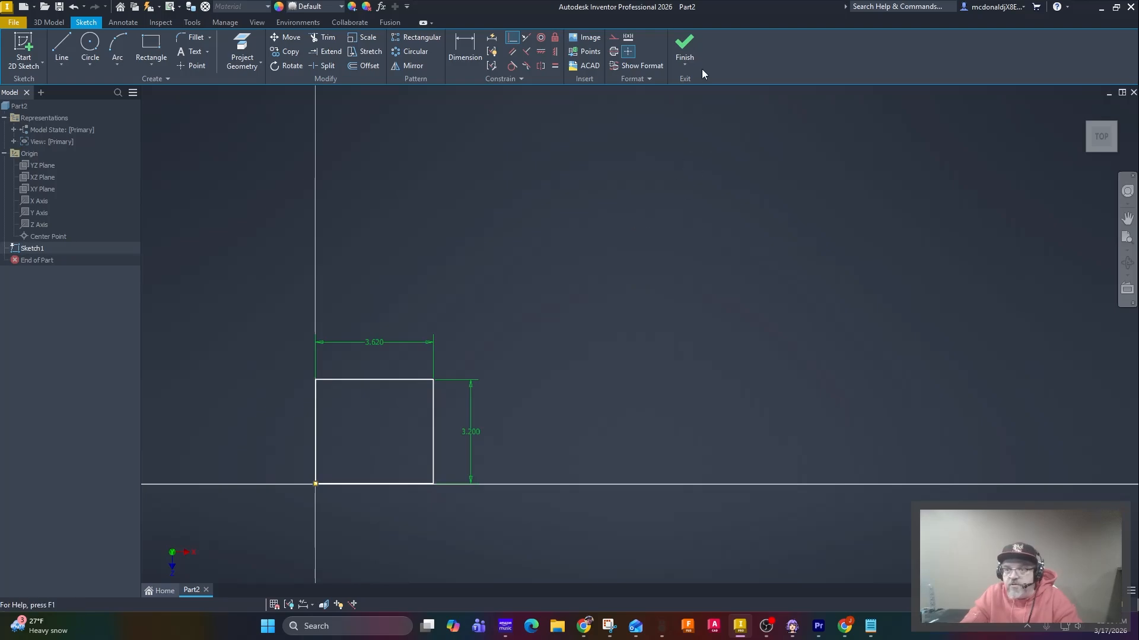
Sketch a circle with a 0.75 in diameter inside the lower right part of the rectangle.
scroll(467, 375, up, 5)
scroll(462, 367, down, 4)
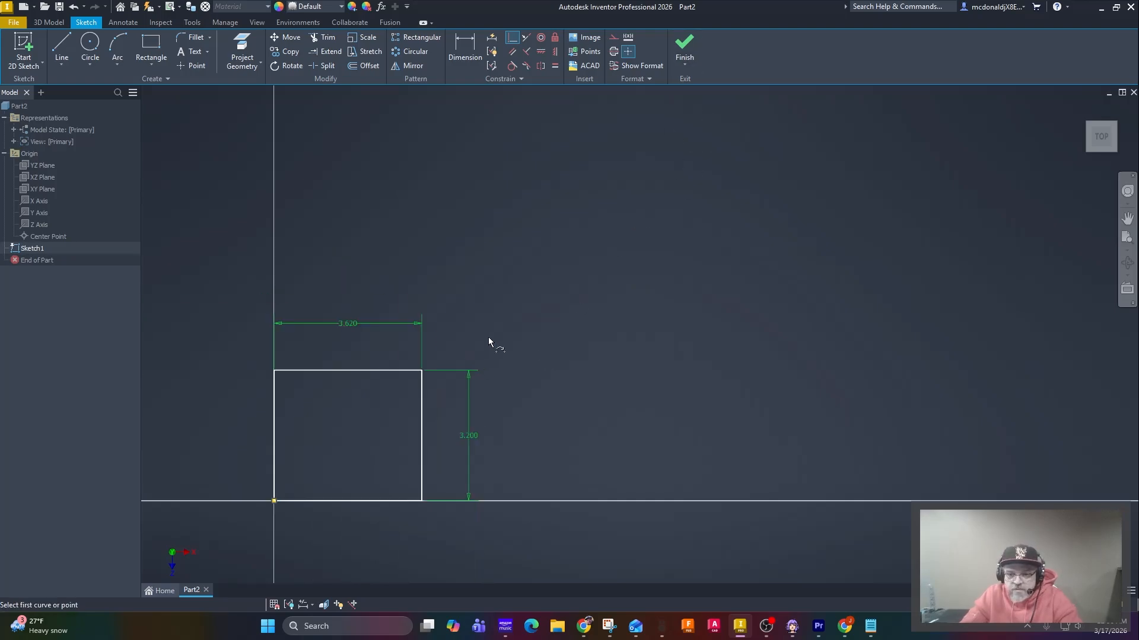
middle_drag(491, 340, 656, 249)
scroll(501, 376, down, 2)
scroll(503, 371, up, 8)
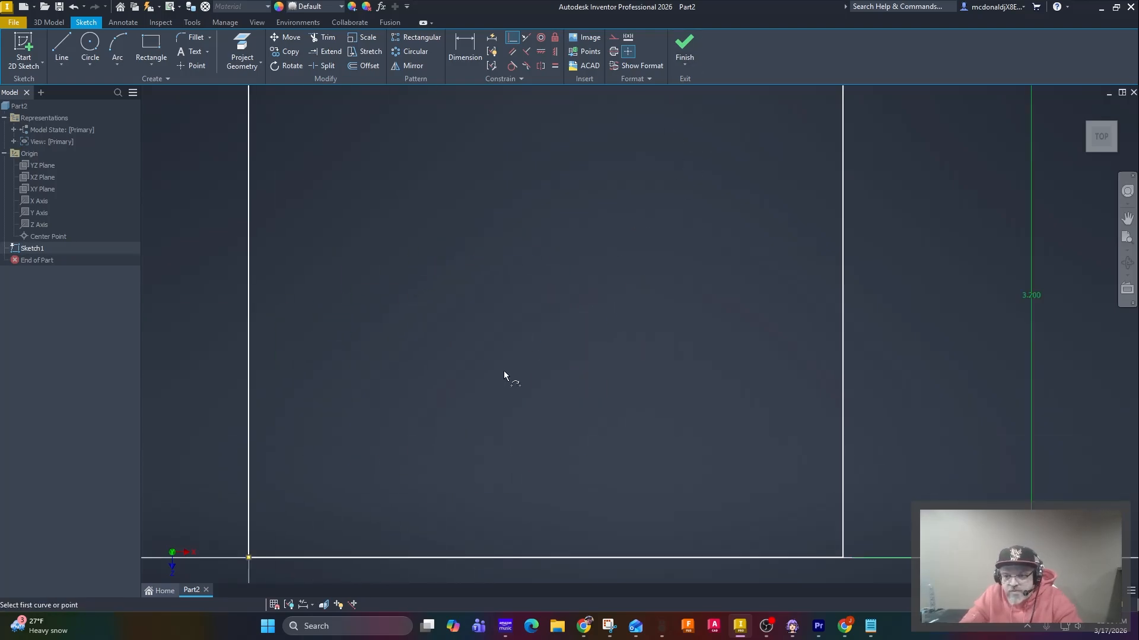
scroll(504, 371, down, 2)
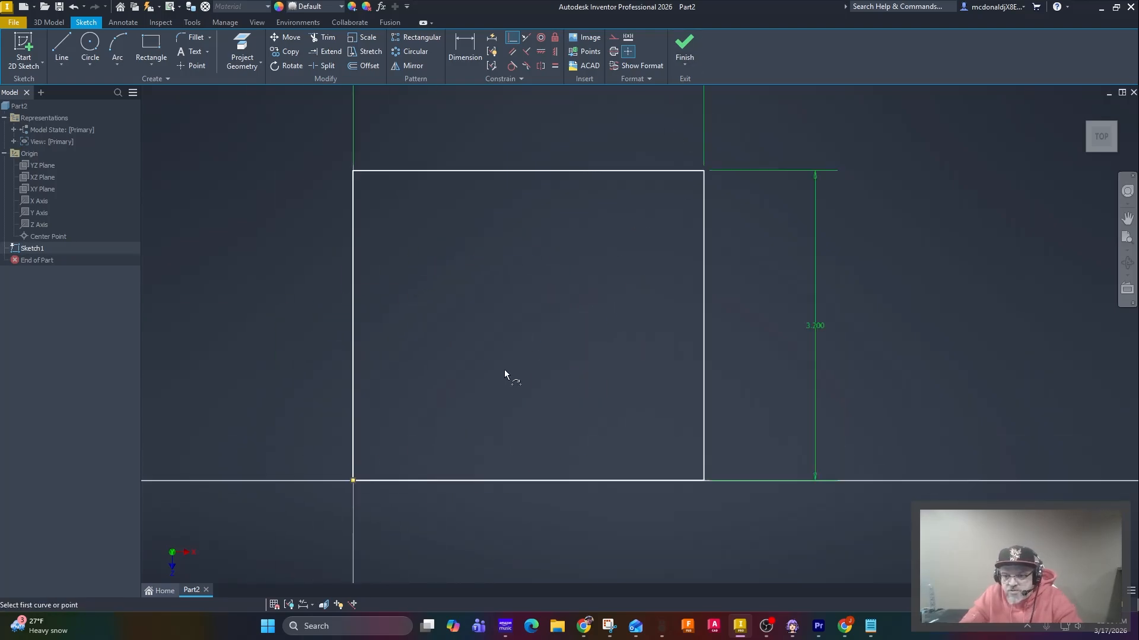
click(89, 47)
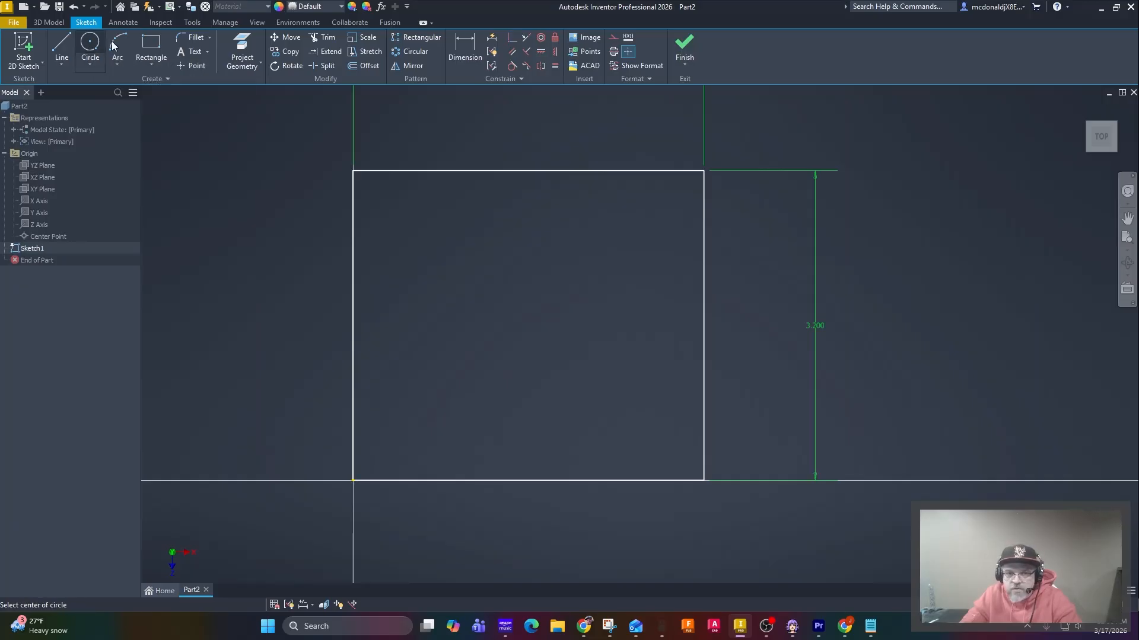
click(597, 395)
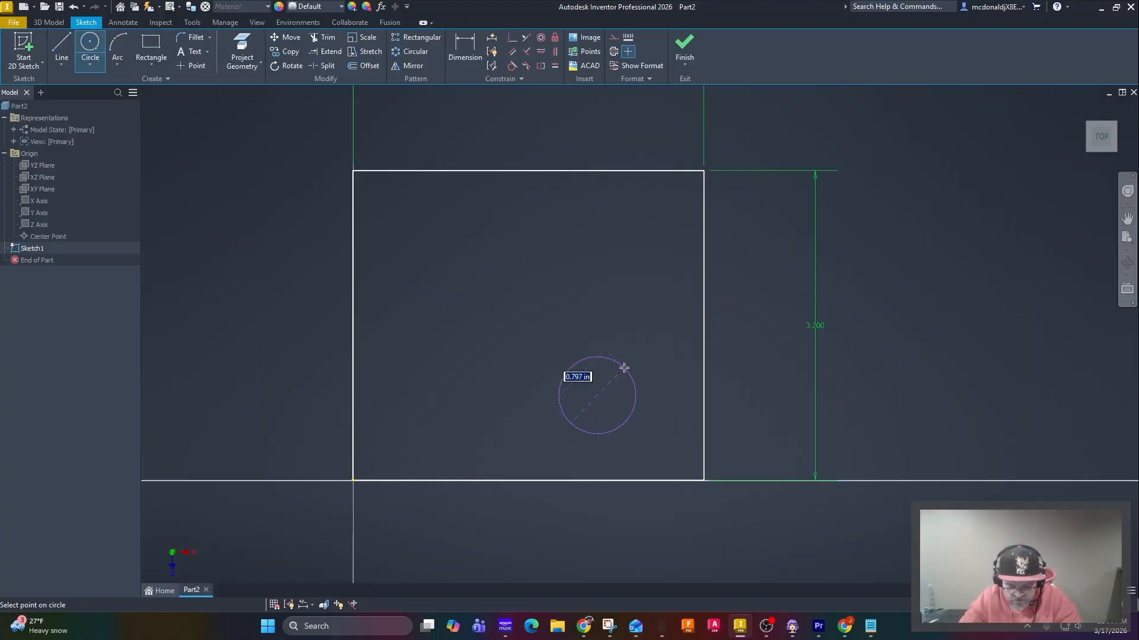
text(.75)
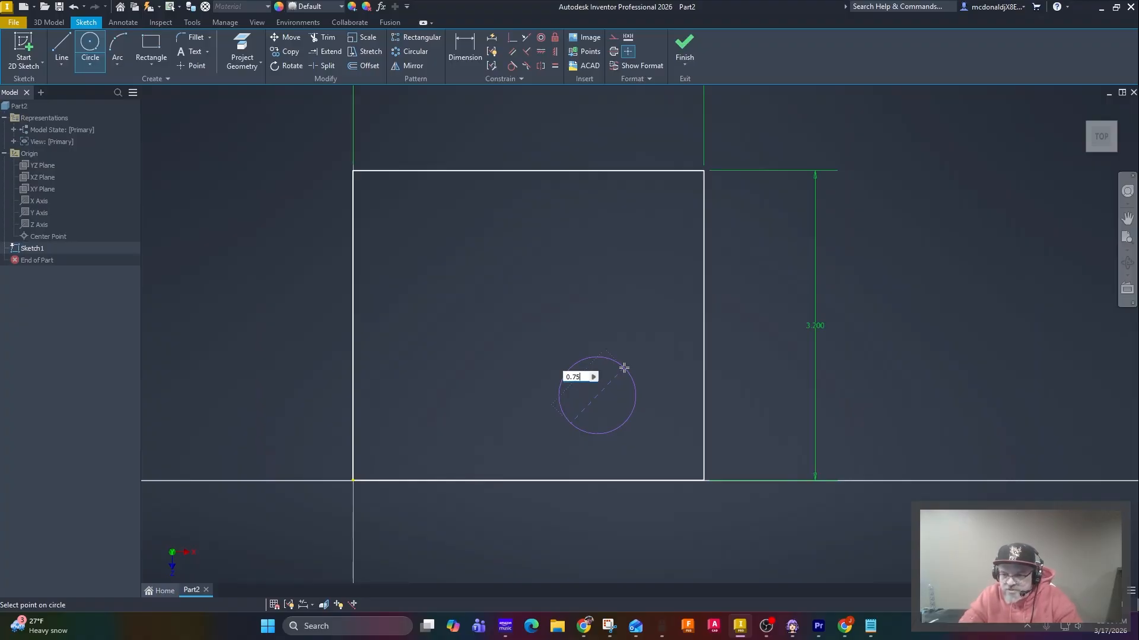
key(Return)
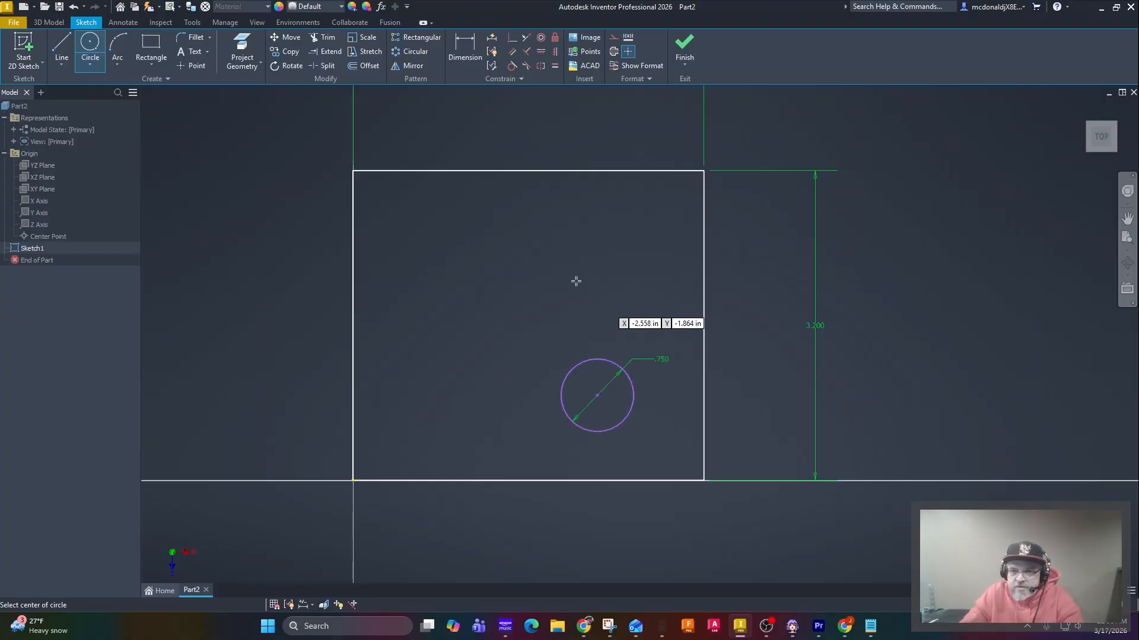
Dimension the circle's centre 1.65 in horizontally from the rectangle's right edge.
click(465, 51)
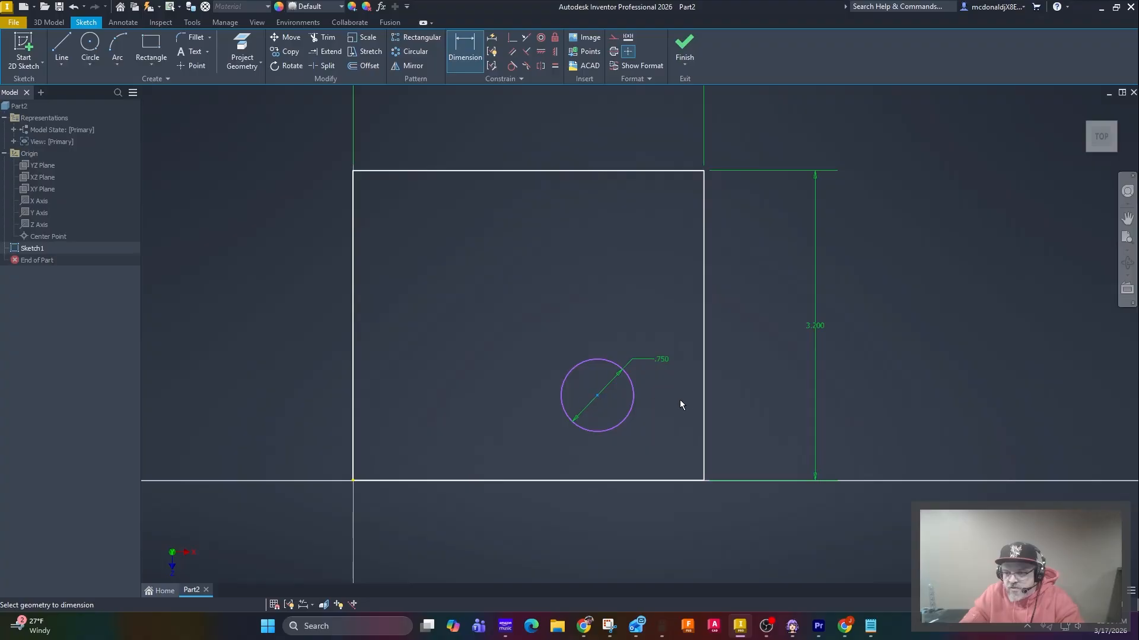
click(705, 400)
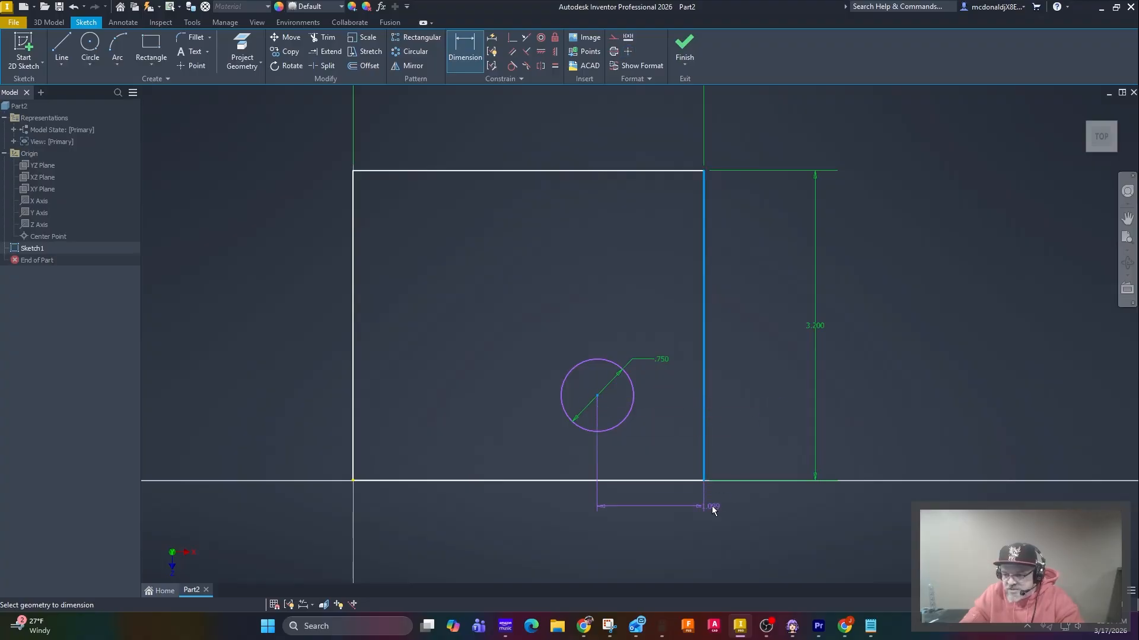
click(652, 550)
text(1.)
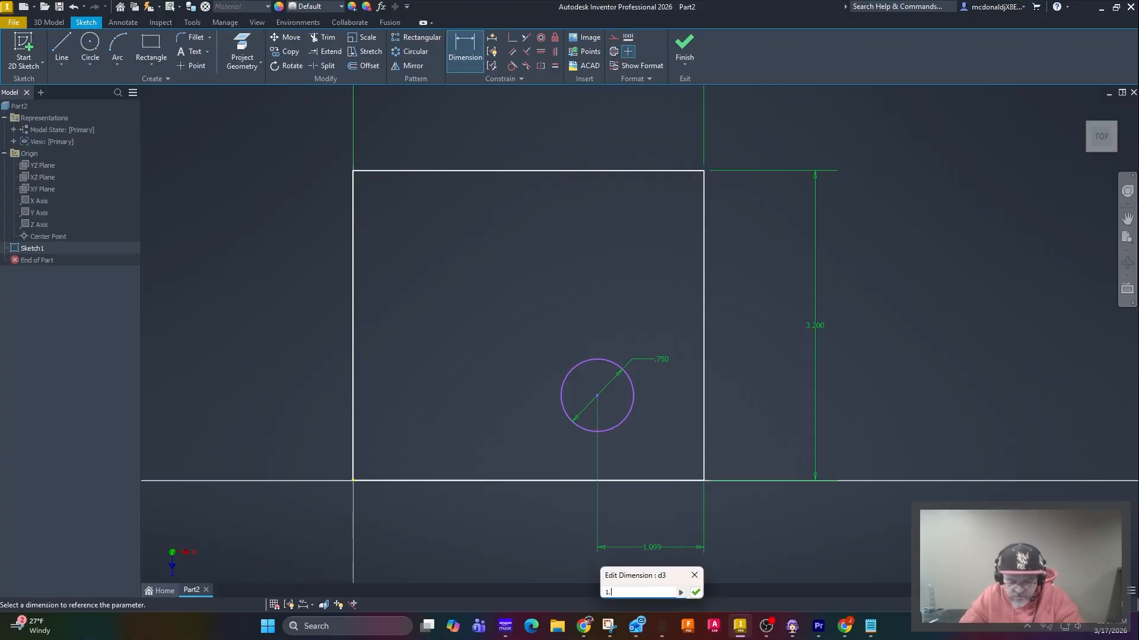
text(65)
key(Return)
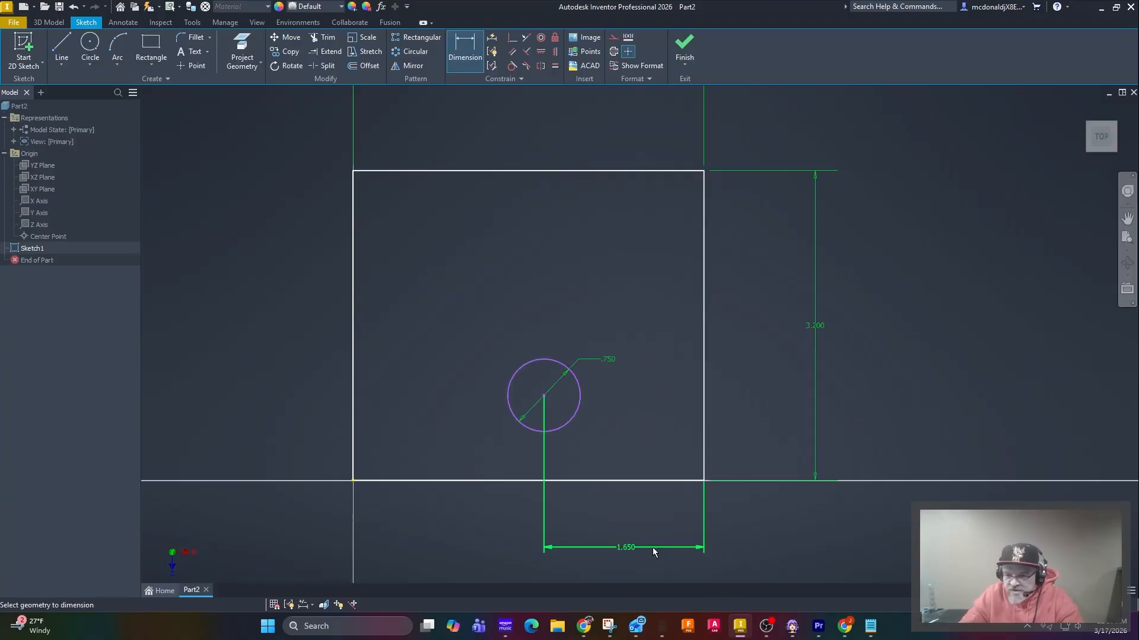
Dimension the circle's centre 1.2 in vertically from the rectangle's bottom edge.
click(544, 396)
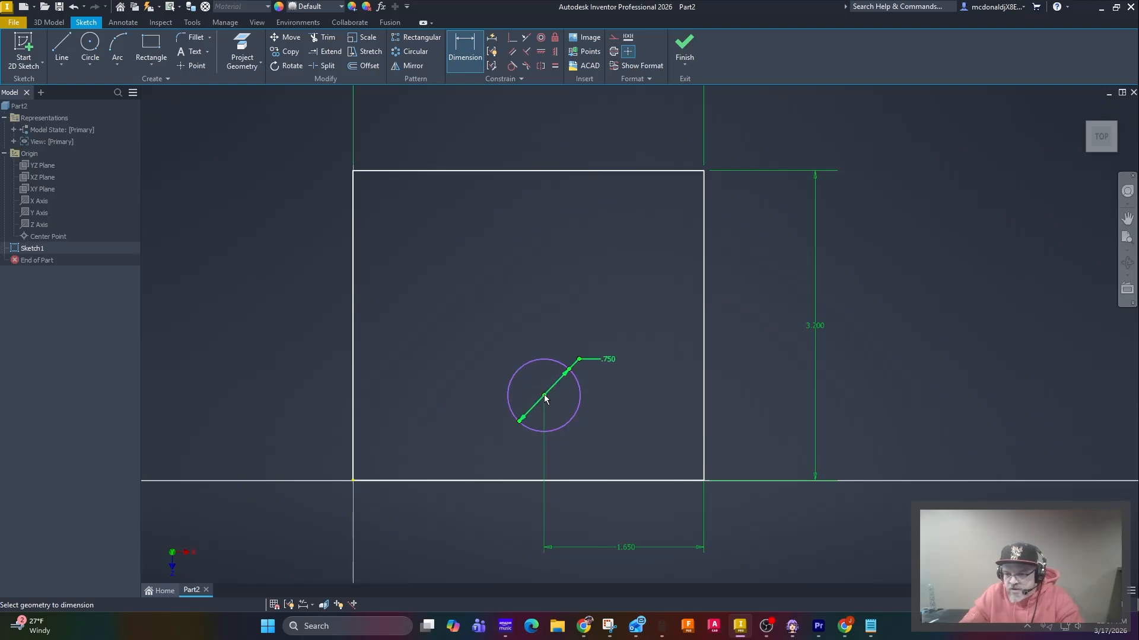
click(562, 480)
click(774, 440)
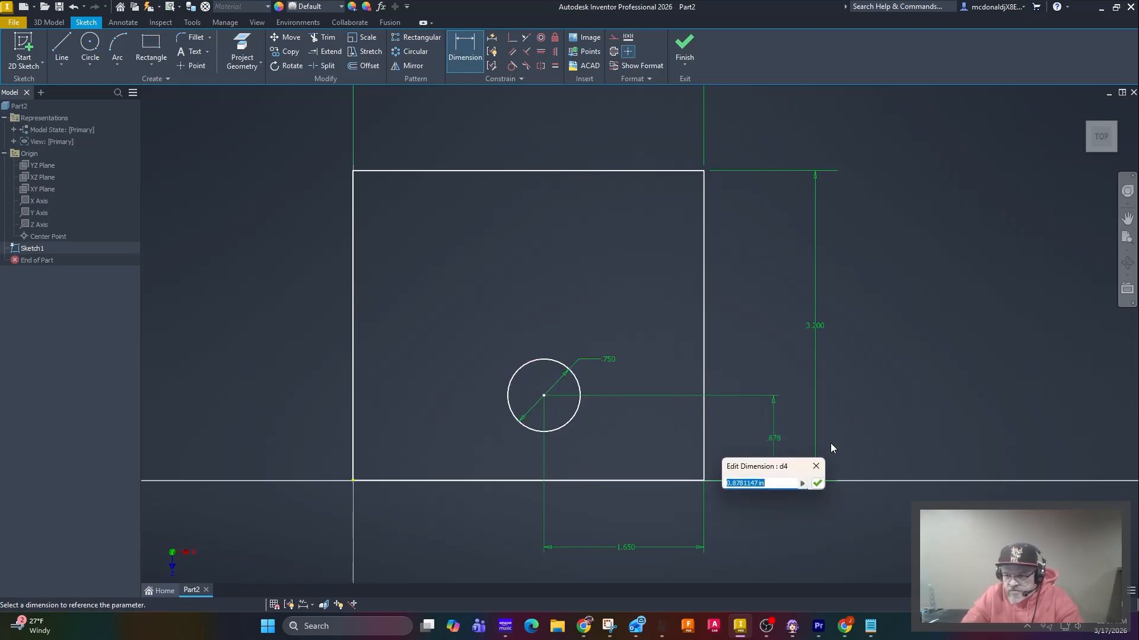
text(1.2)
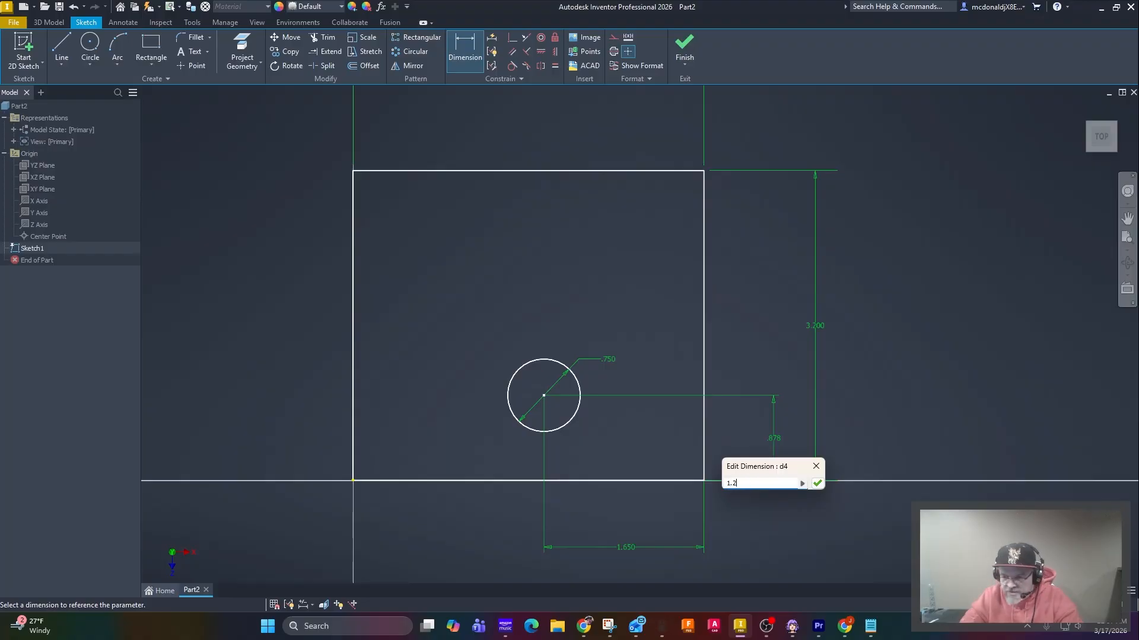
key(Return)
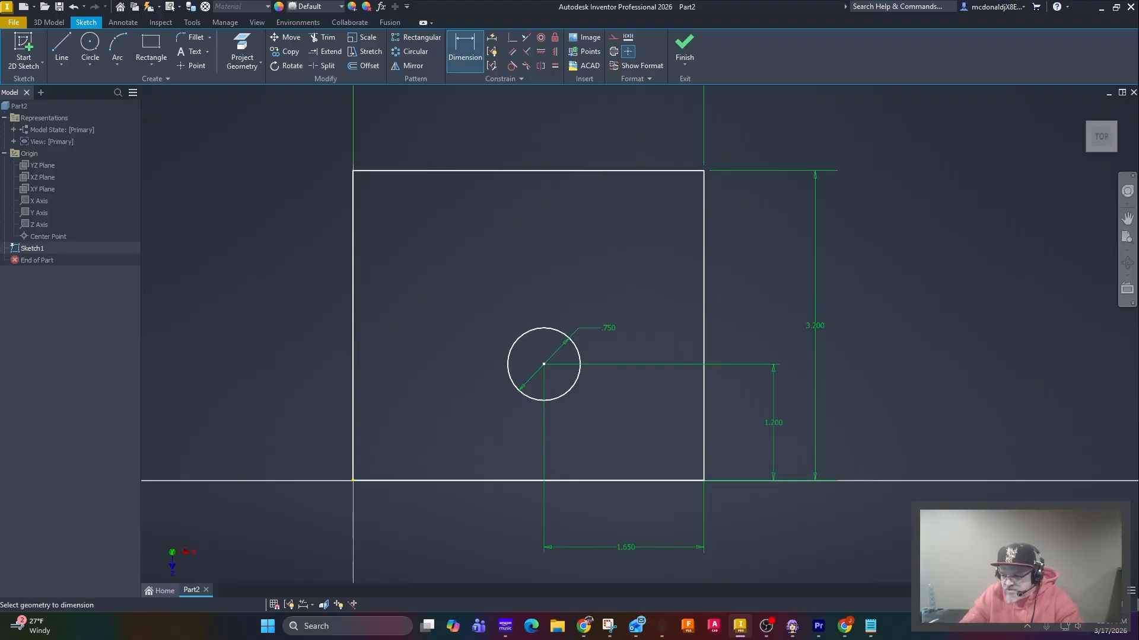
Finish the sketch containing the rectangle and circle.
click(685, 46)
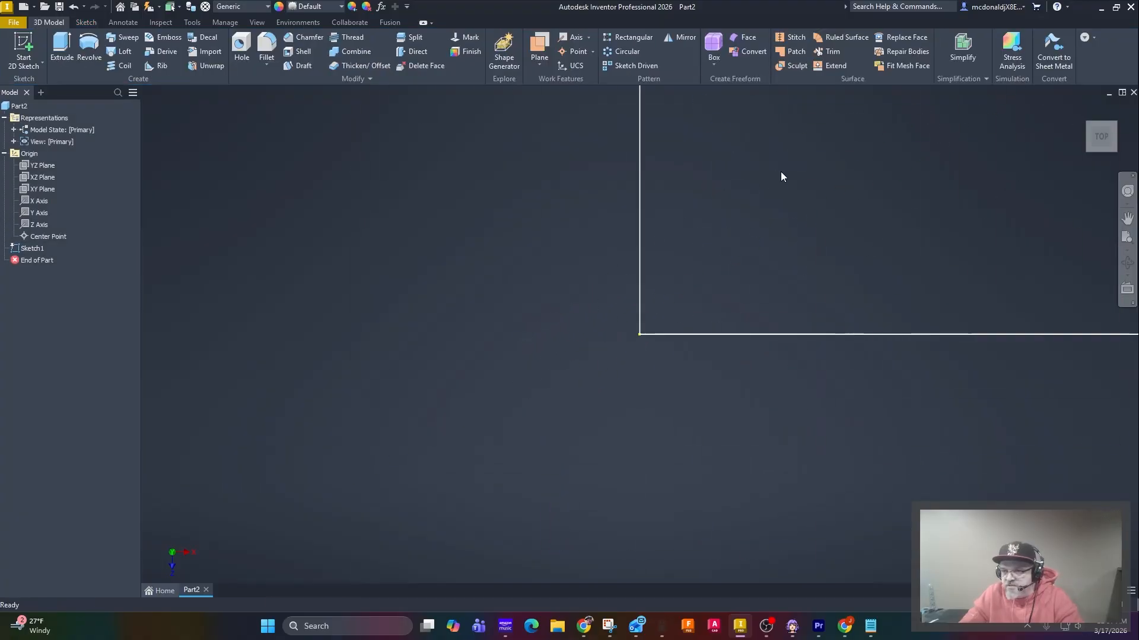
scroll(567, 252, down, 8)
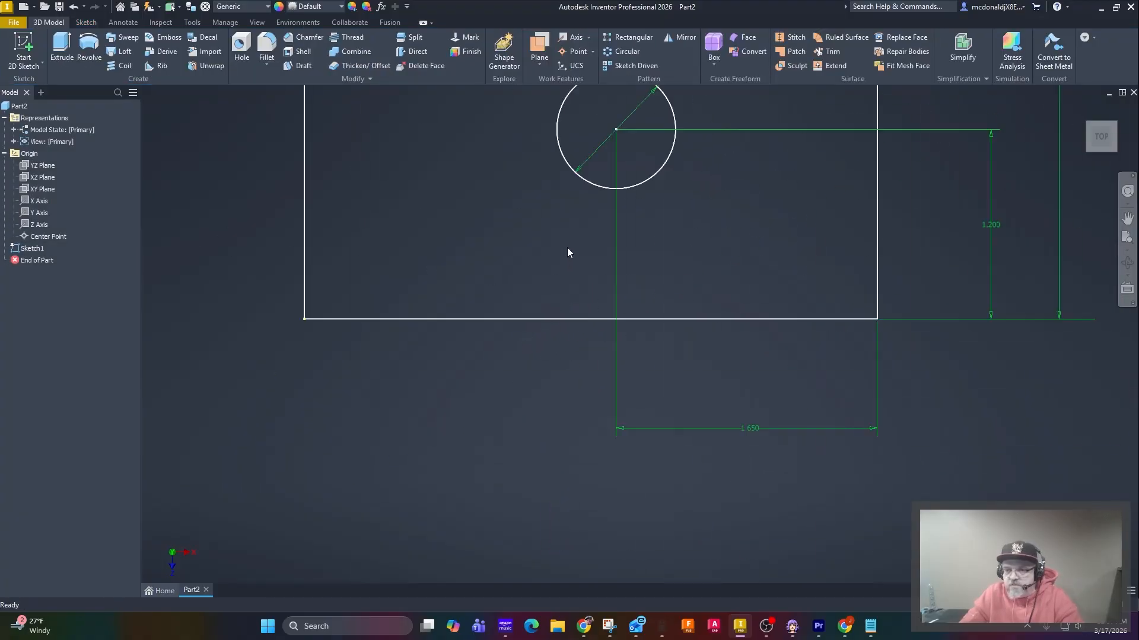
middle_drag(668, 232, 557, 308)
scroll(557, 308, down, 2)
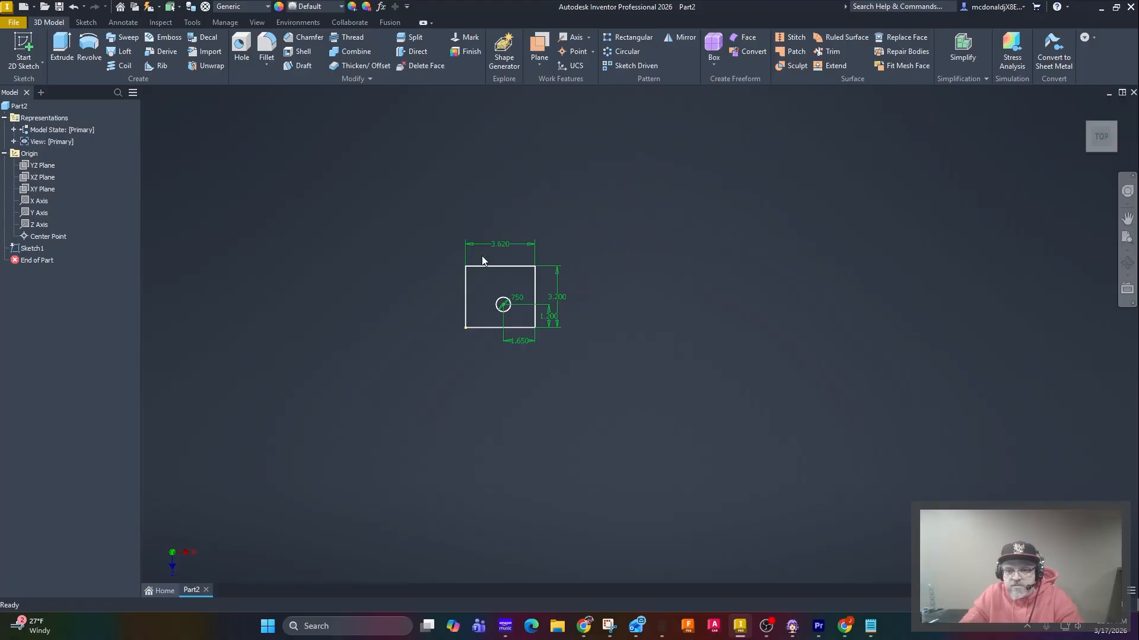
Extrude the rectangular profile around the circular hole by 1 in.
click(59, 46)
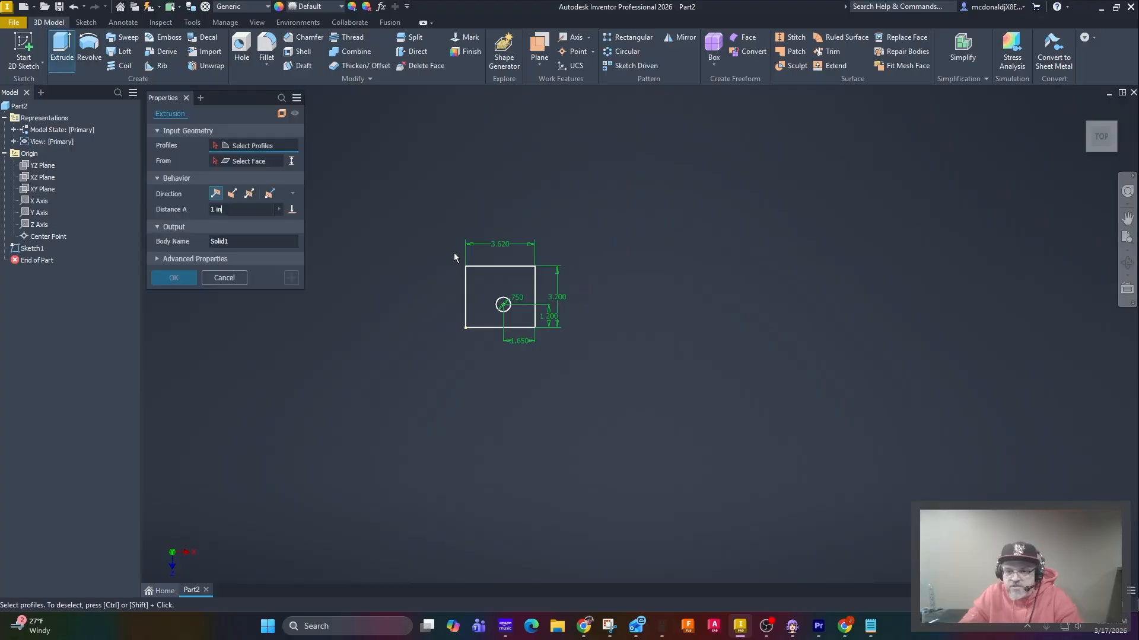
click(478, 279)
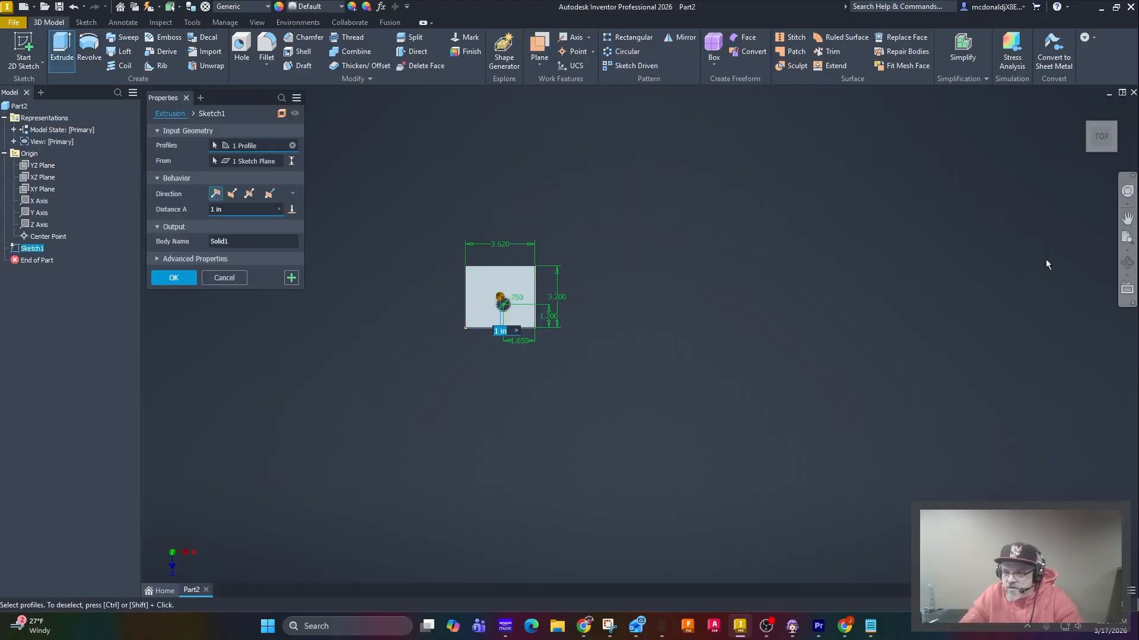
click(1083, 110)
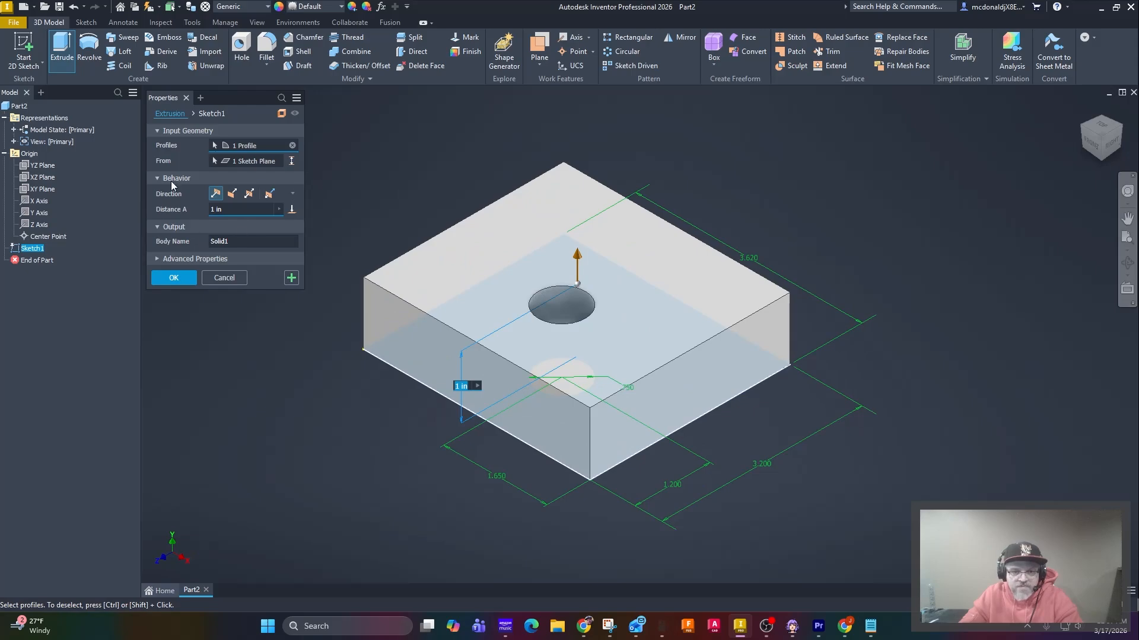
click(170, 283)
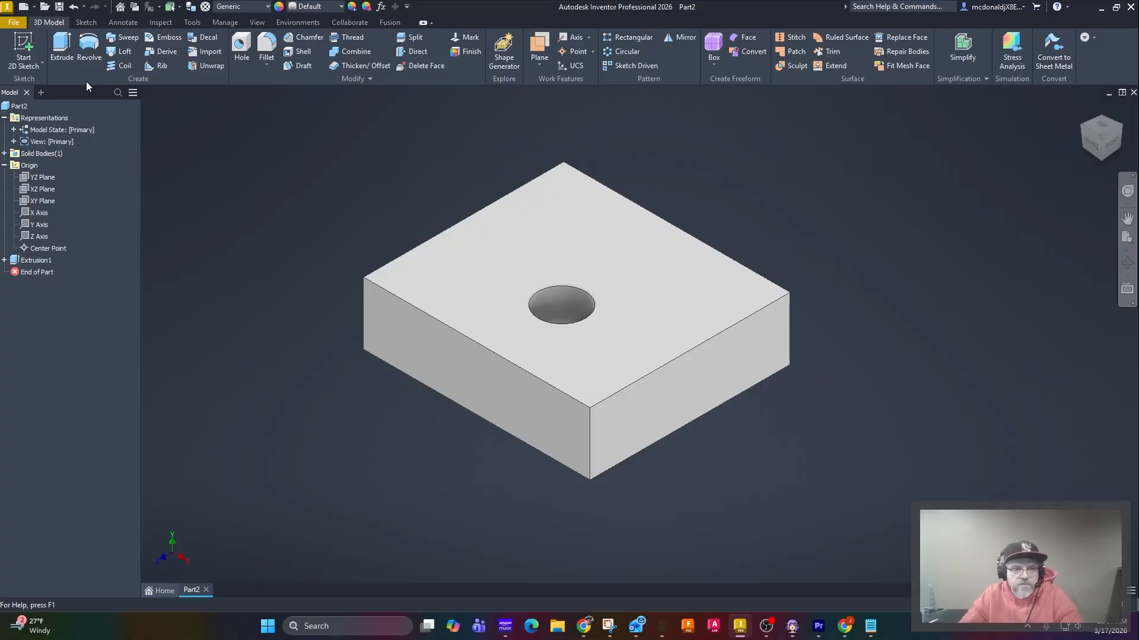
Start a new sketch on the top face of the extruded block.
click(17, 43)
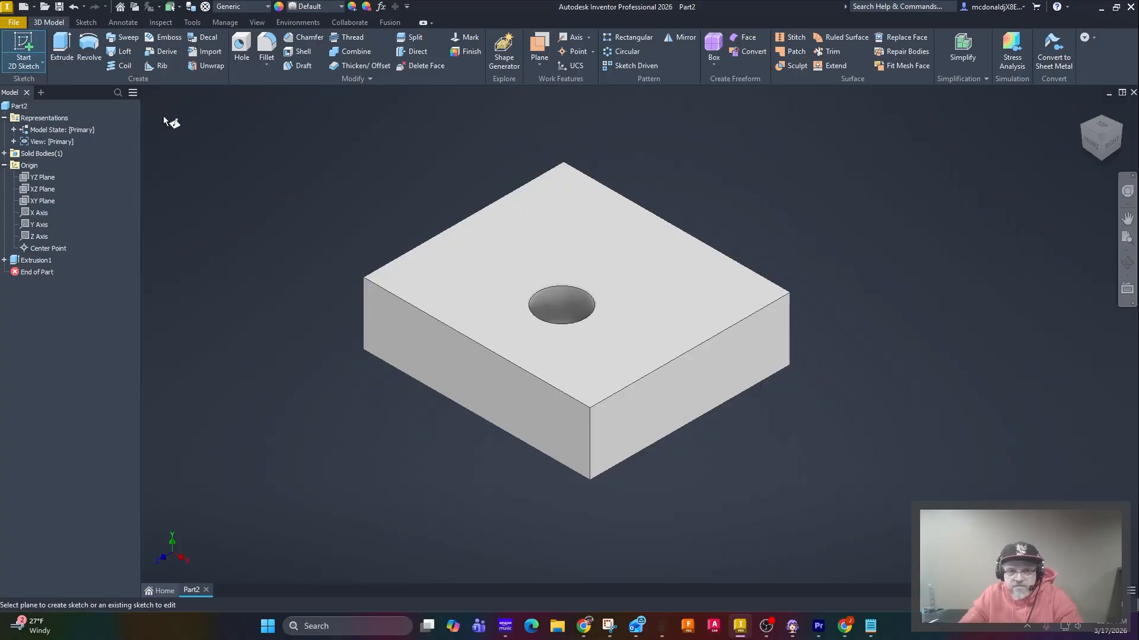
click(481, 259)
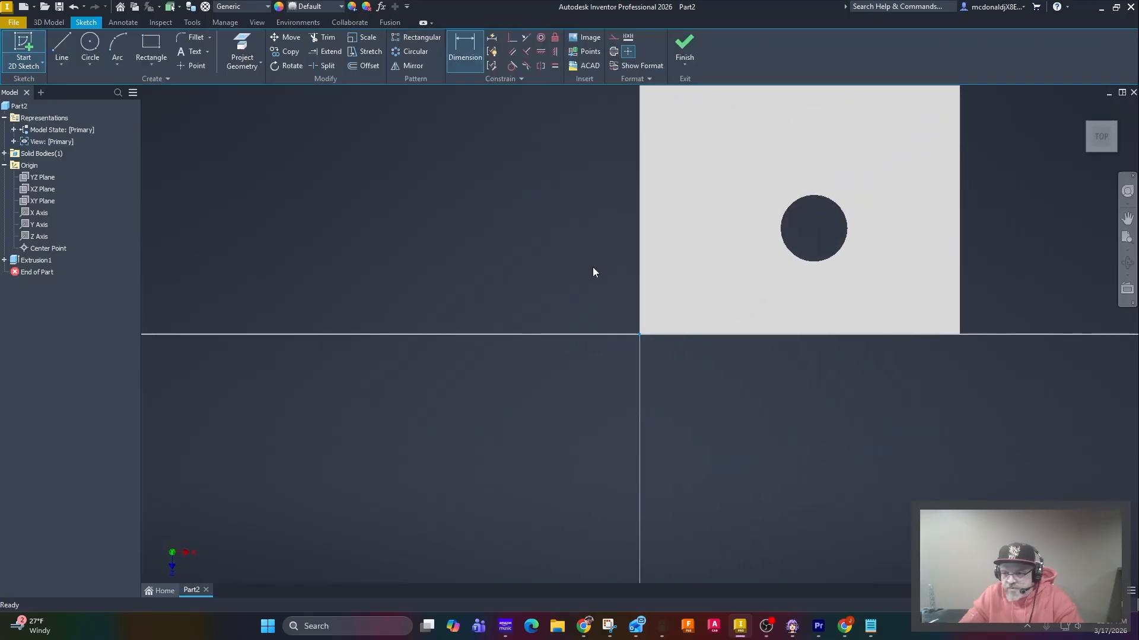
middle_drag(646, 205, 482, 371)
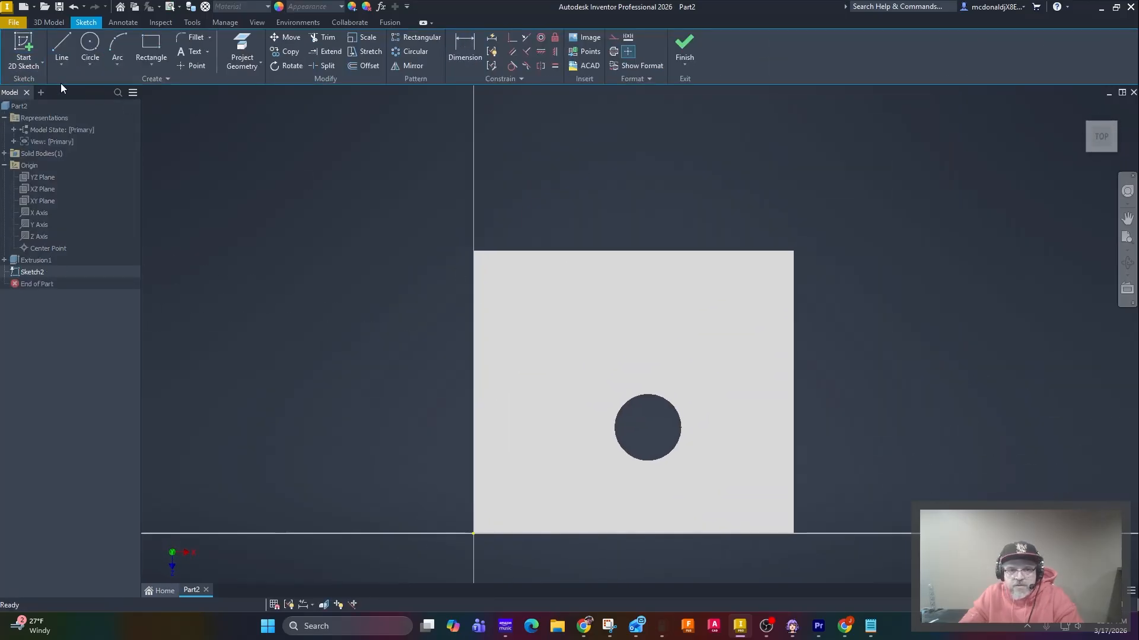
click(58, 45)
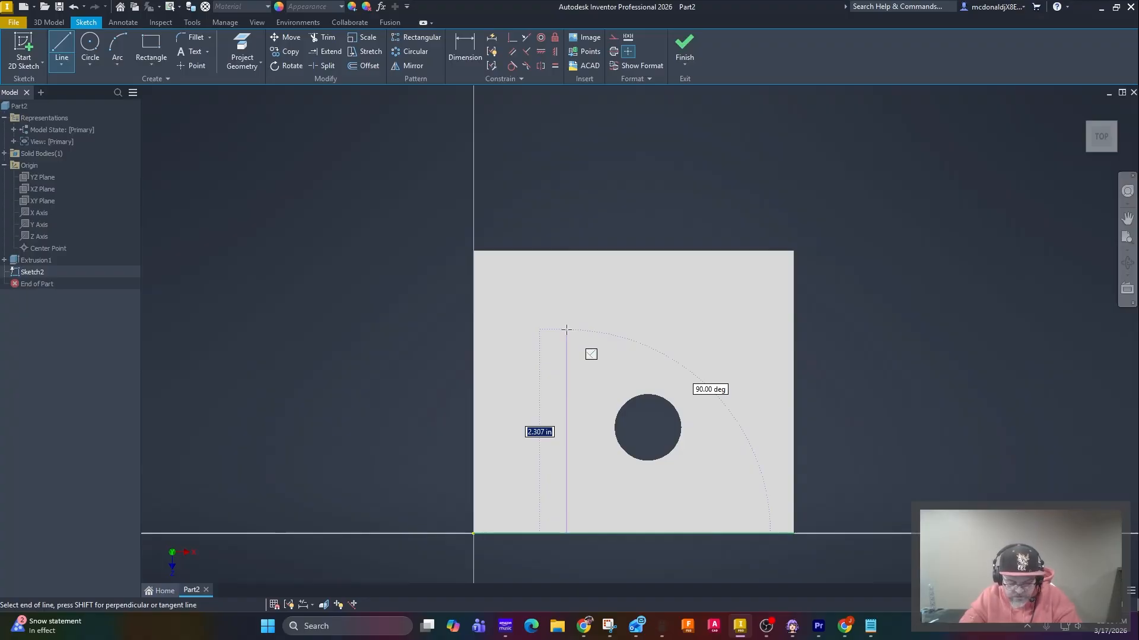
text(3.20-)
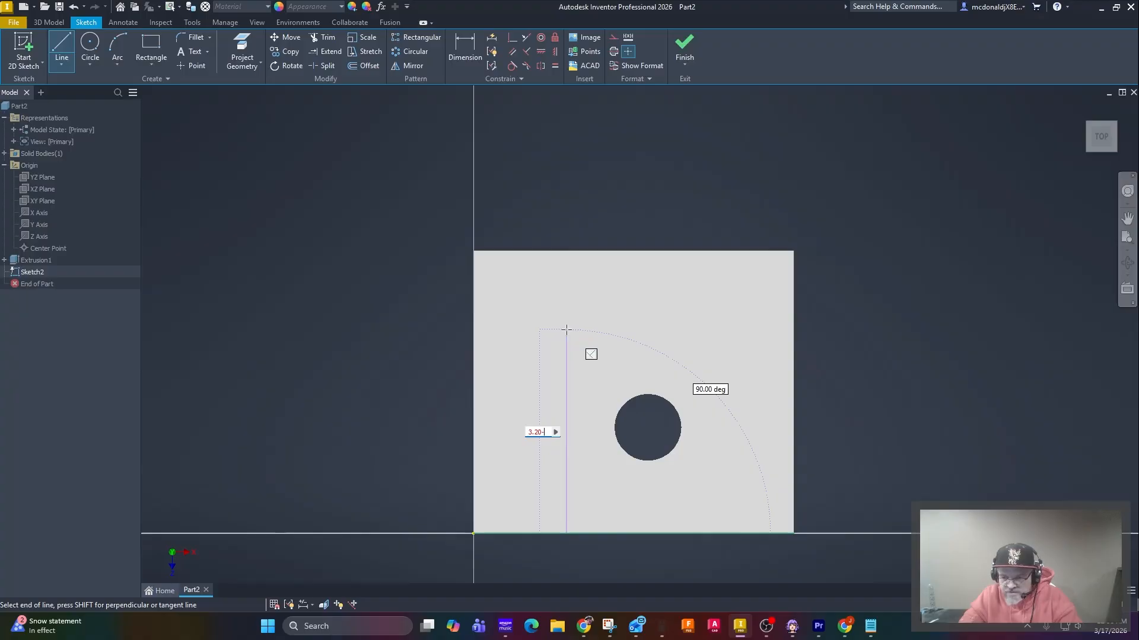
text(0.85)
key(Return)
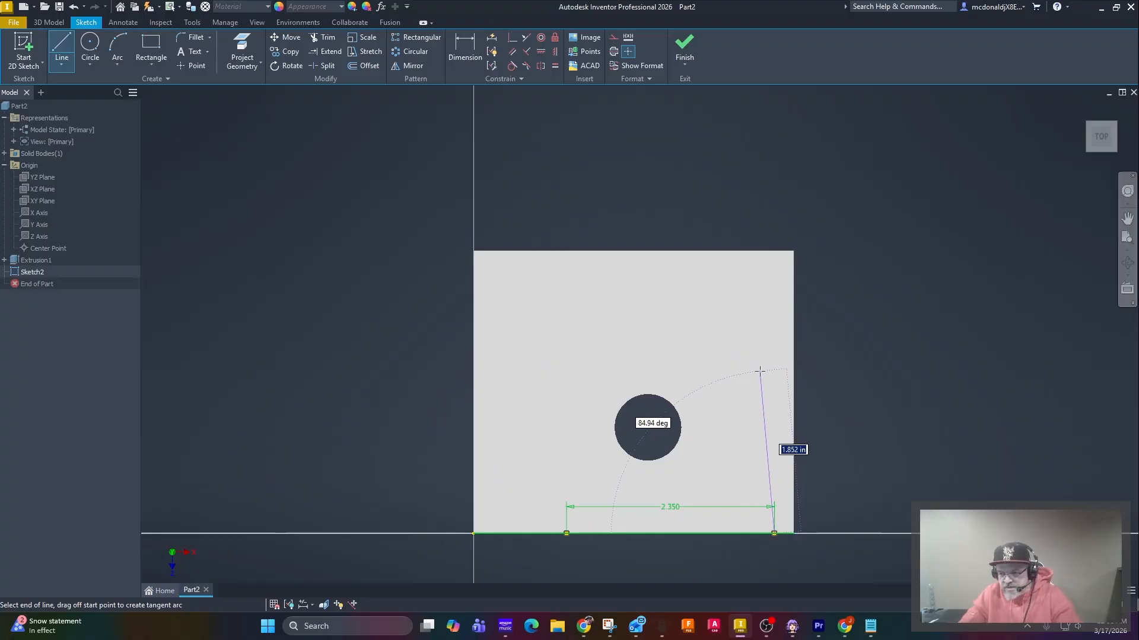
key(Escape)
key(ctrl+z)
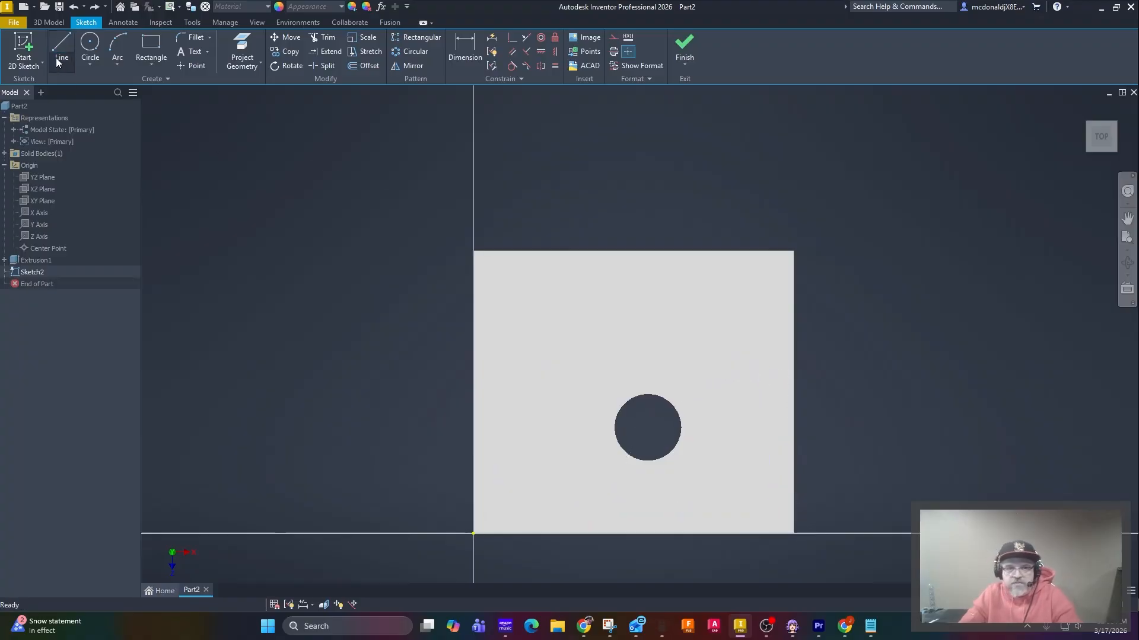
Draw a line from the face's lower edge, left of the hole, upward at 90 degrees with a length of 3.2-0.85 in.
click(56, 41)
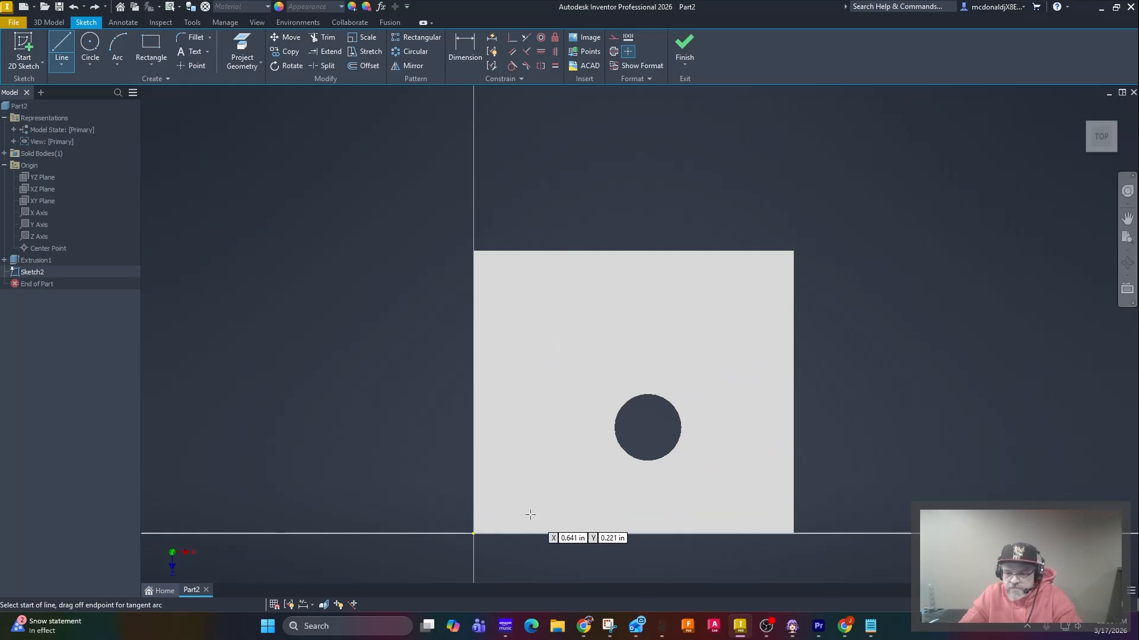
click(559, 533)
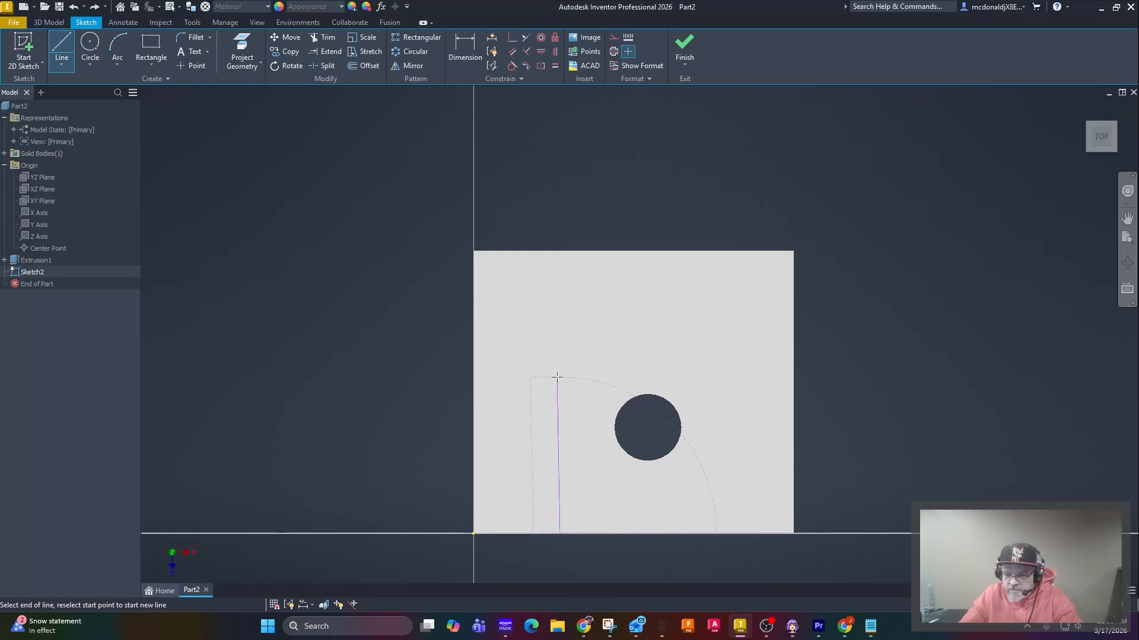
text(3.2)
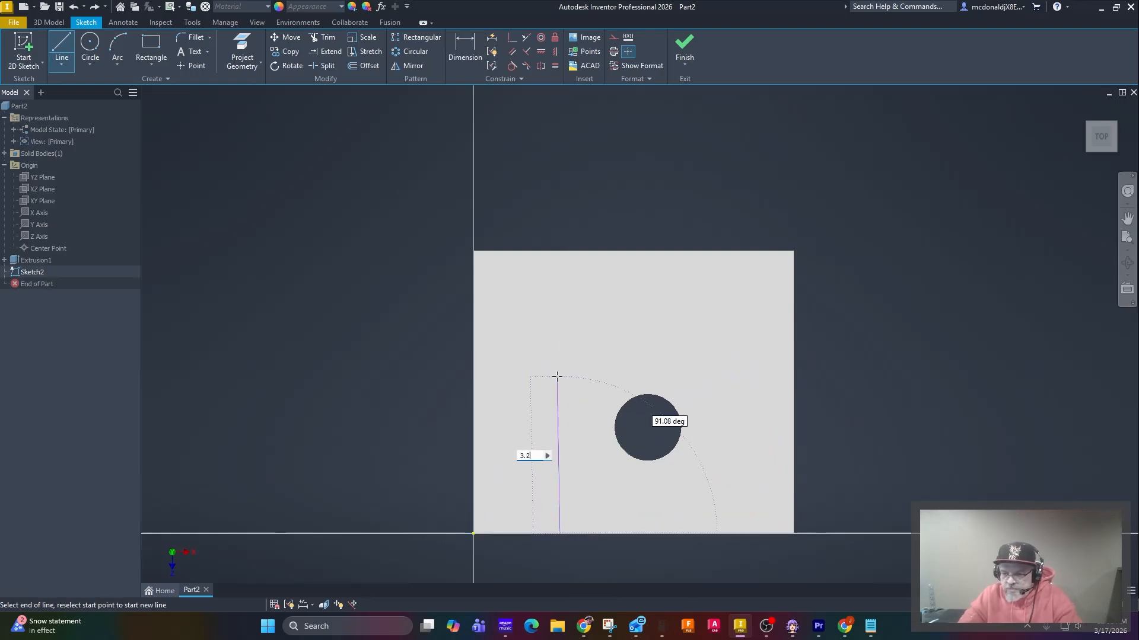
text(-0.85)
key(Tab)
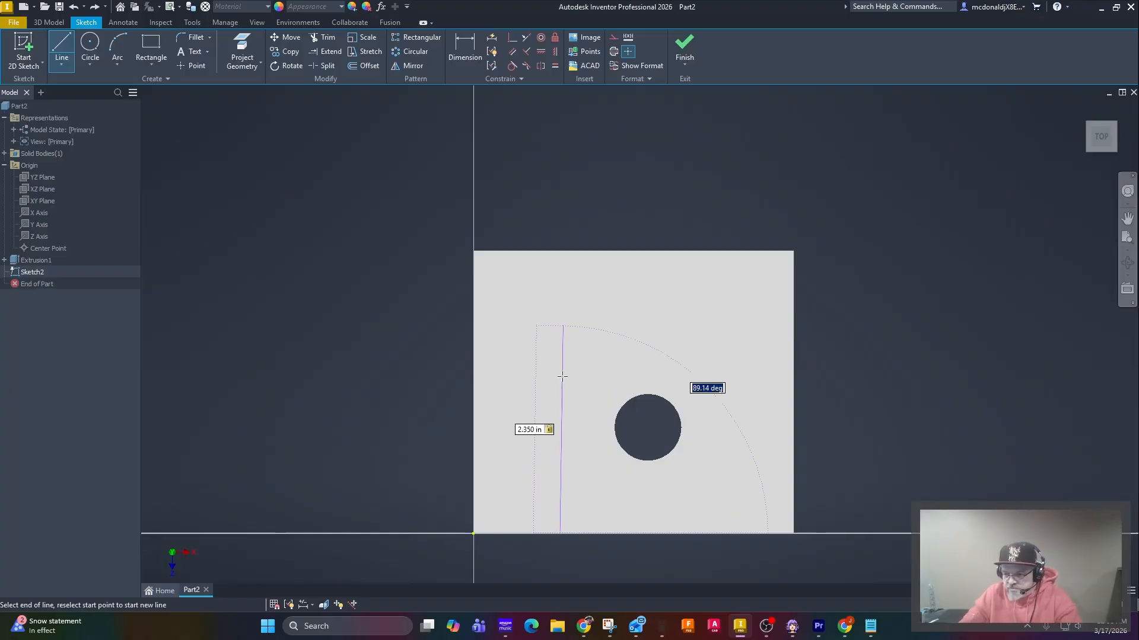
text(90)
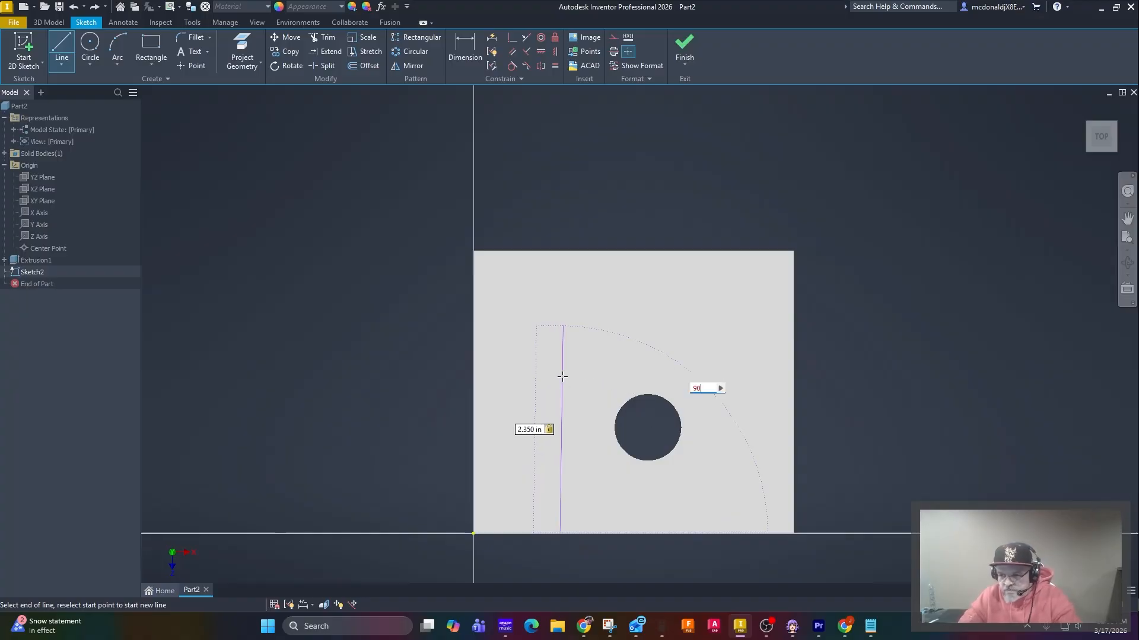
key(Tab)
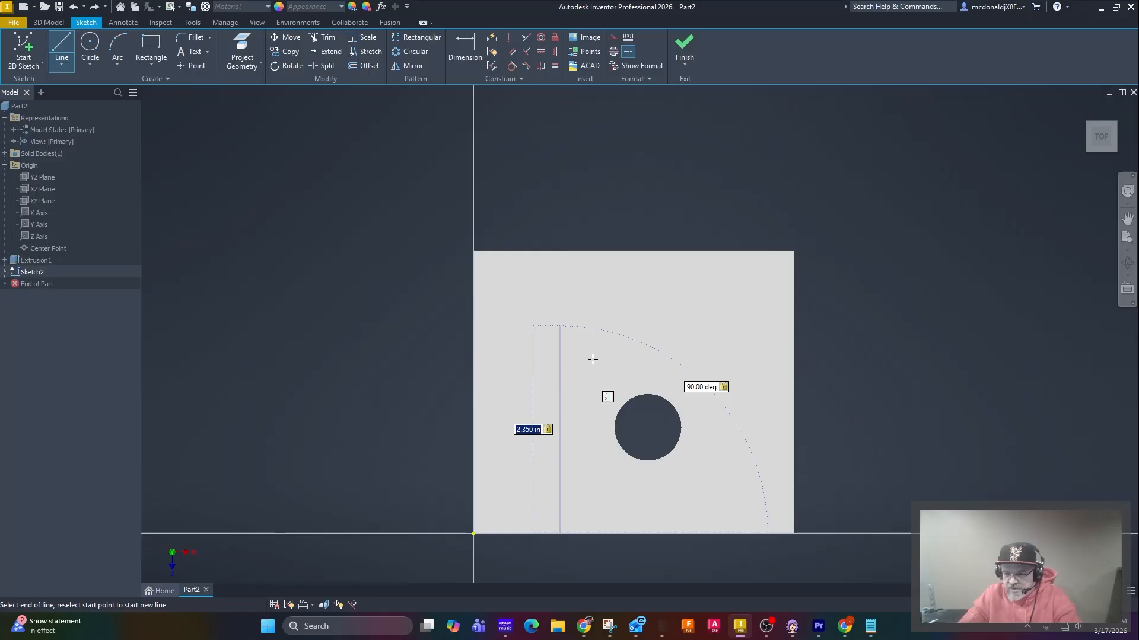
click(591, 330)
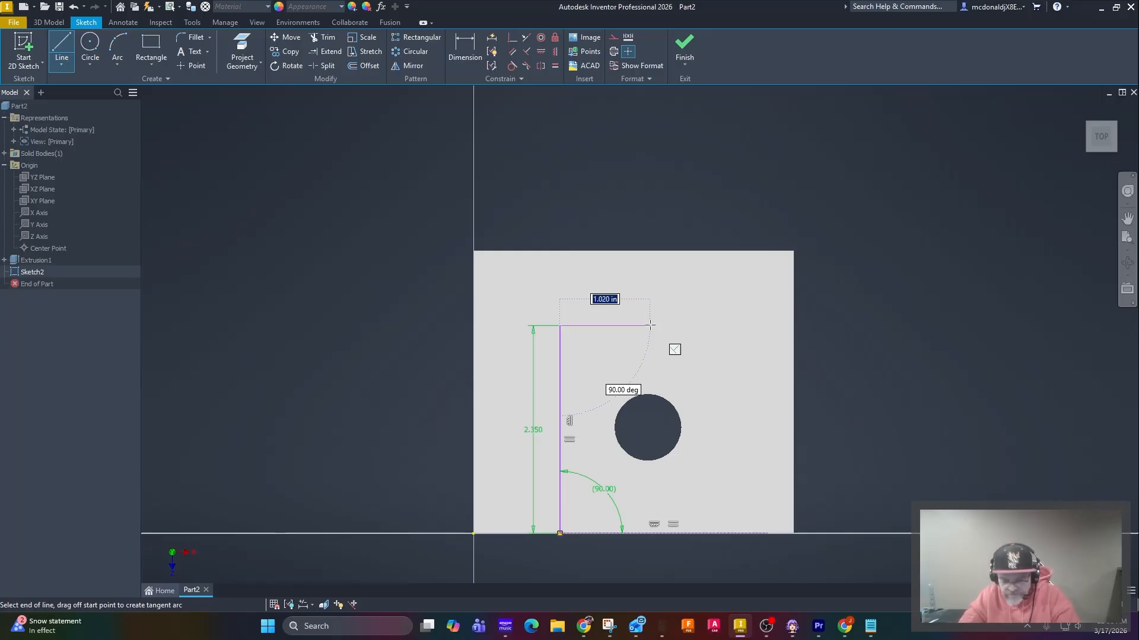
Continue the outline with a horizontal line 2.37-0.85 in long to the right, then a 0.85 in vertical line up to the face's upper edge.
text(2.3)
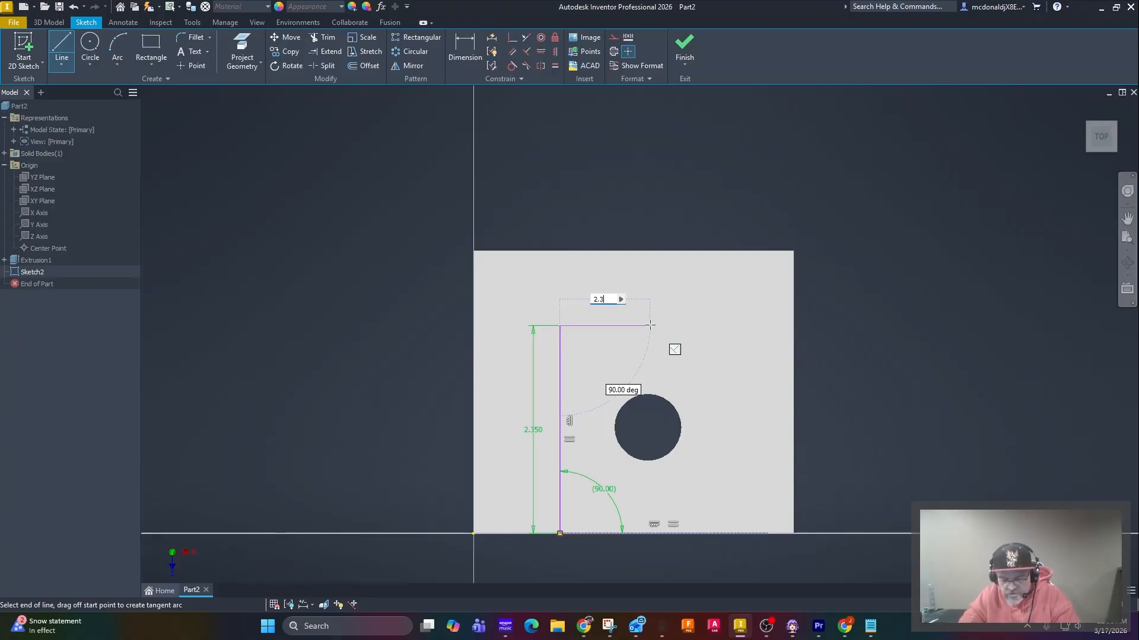
text(7-0.85)
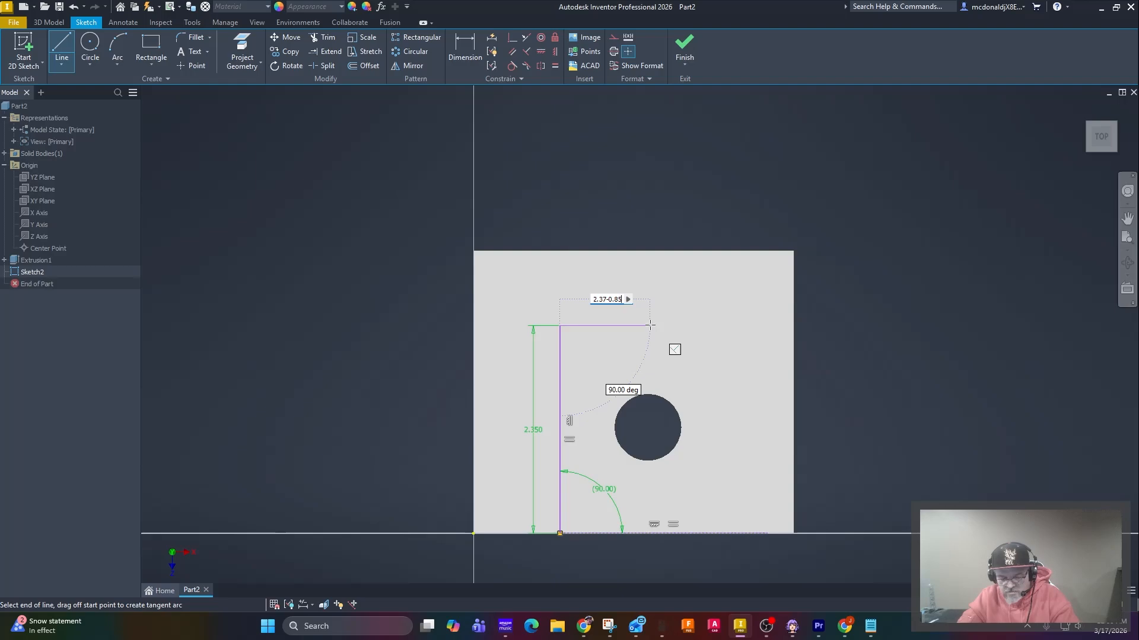
key(Return)
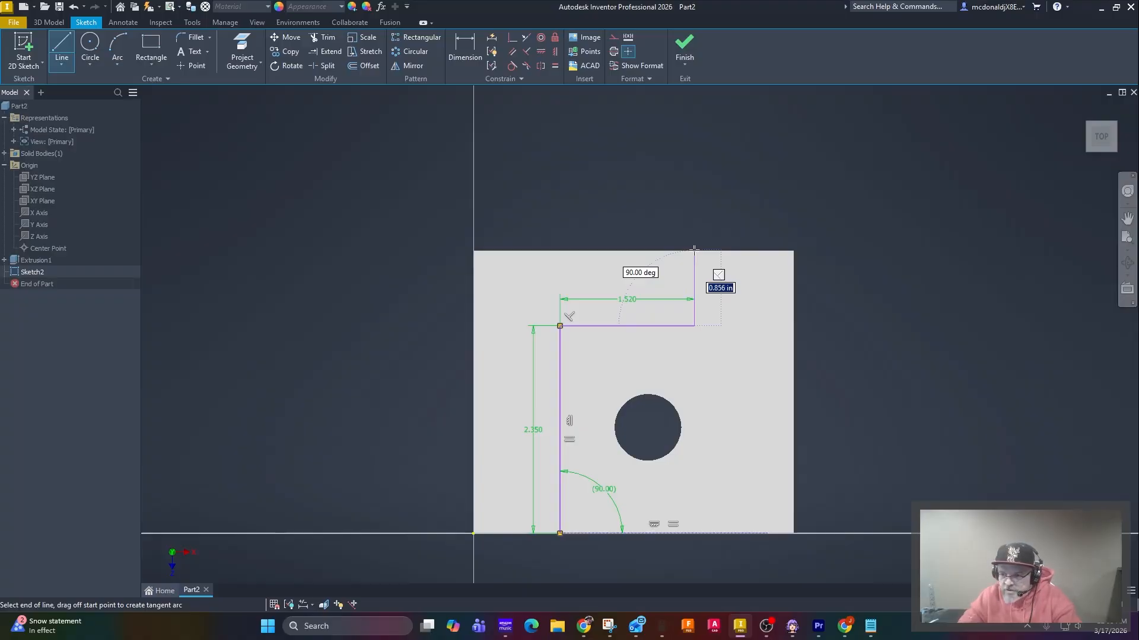
text(0.85)
key(Tab)
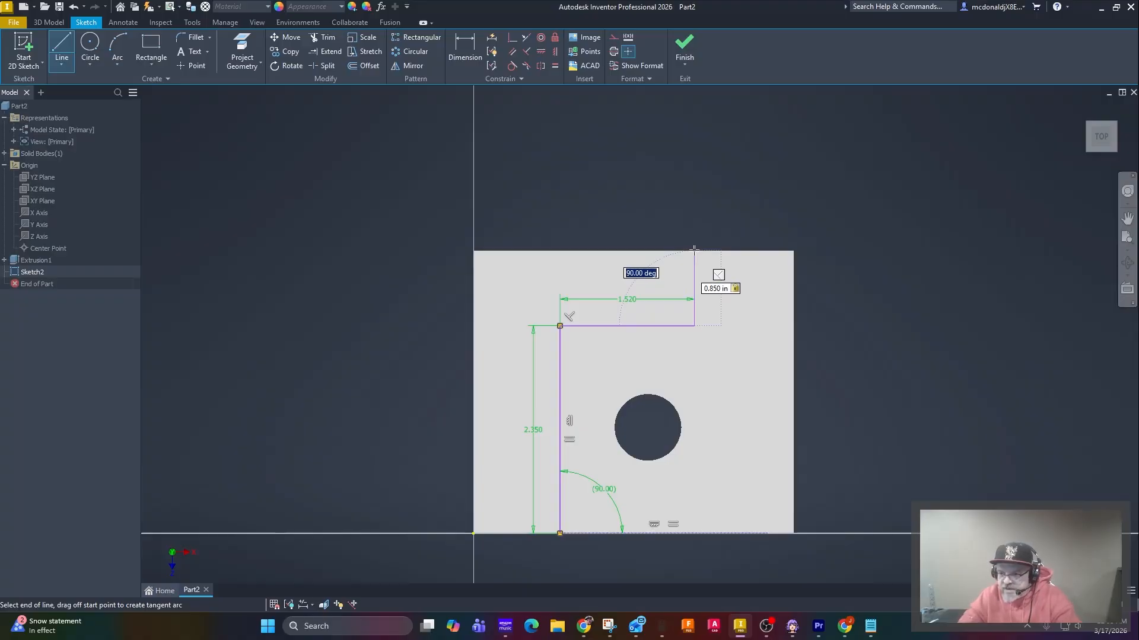
key(Return)
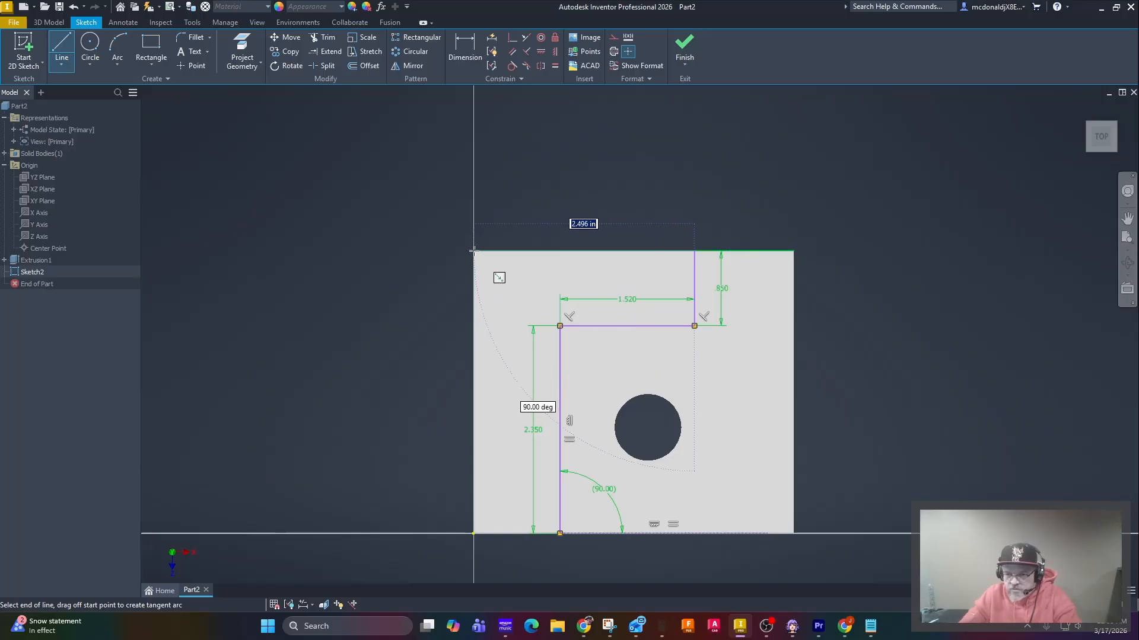
Continue the outline with a 2.37 in line to the left along the face's upper edge.
text(2.37)
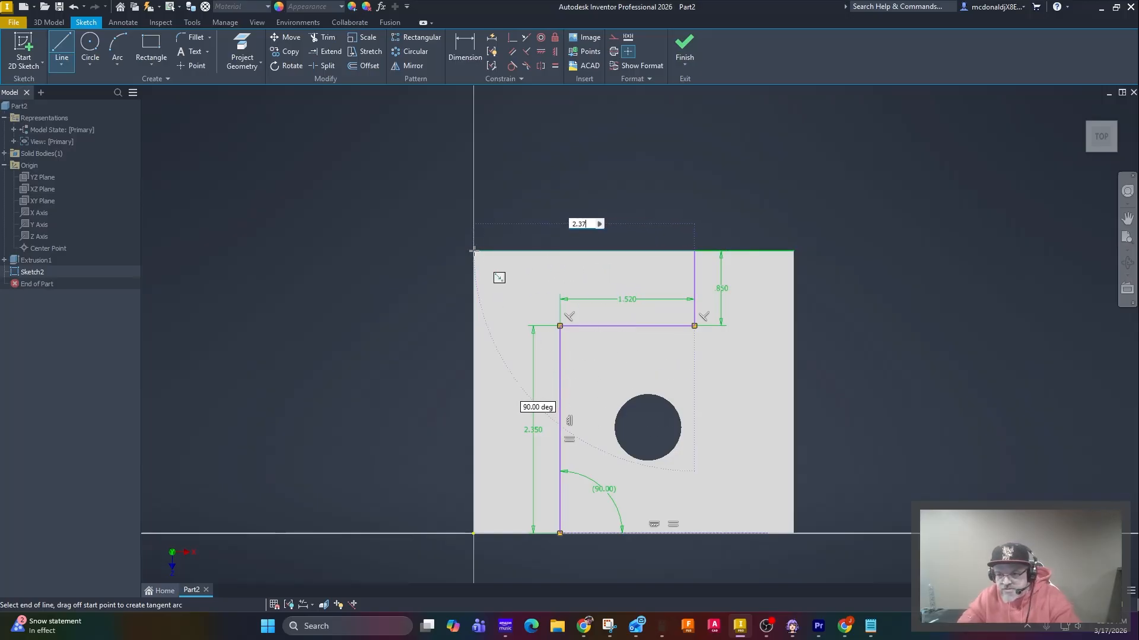
key(Tab)
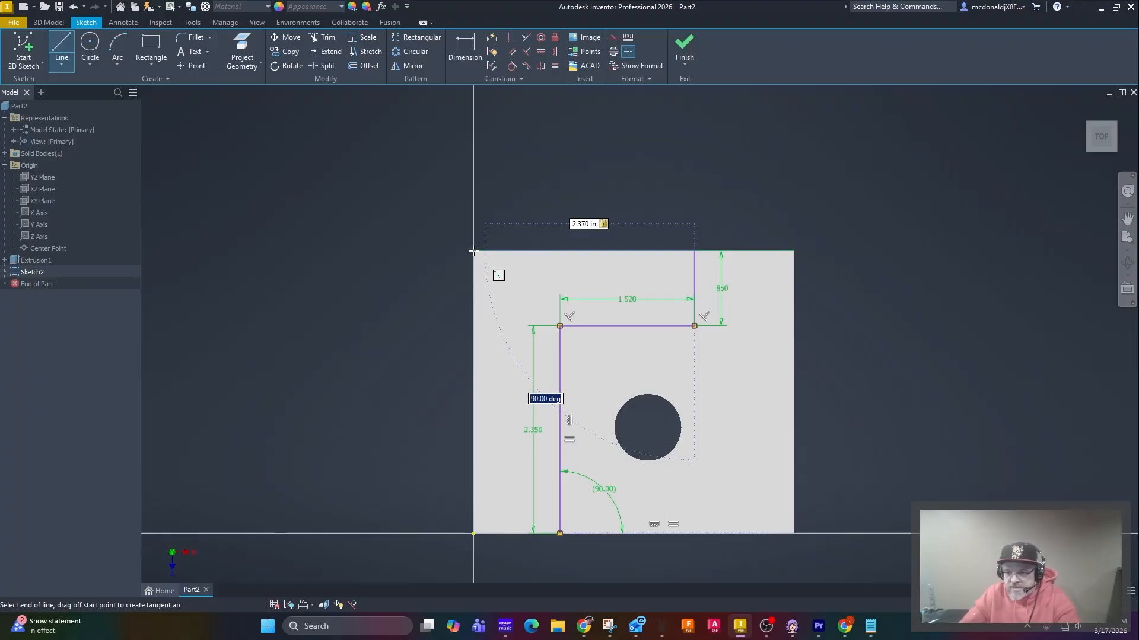
key(Return)
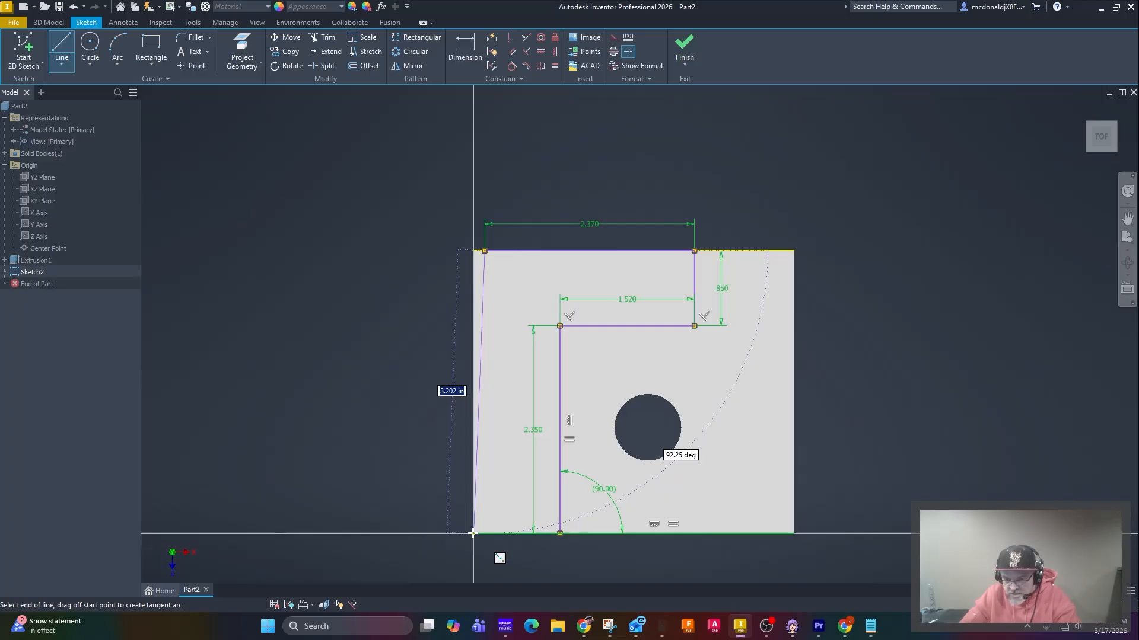
Draw a 3.2 in line down at 90 degrees to the lower edge and close the L-shaped outline at its starting point.
text(3.2)
key(Tab)
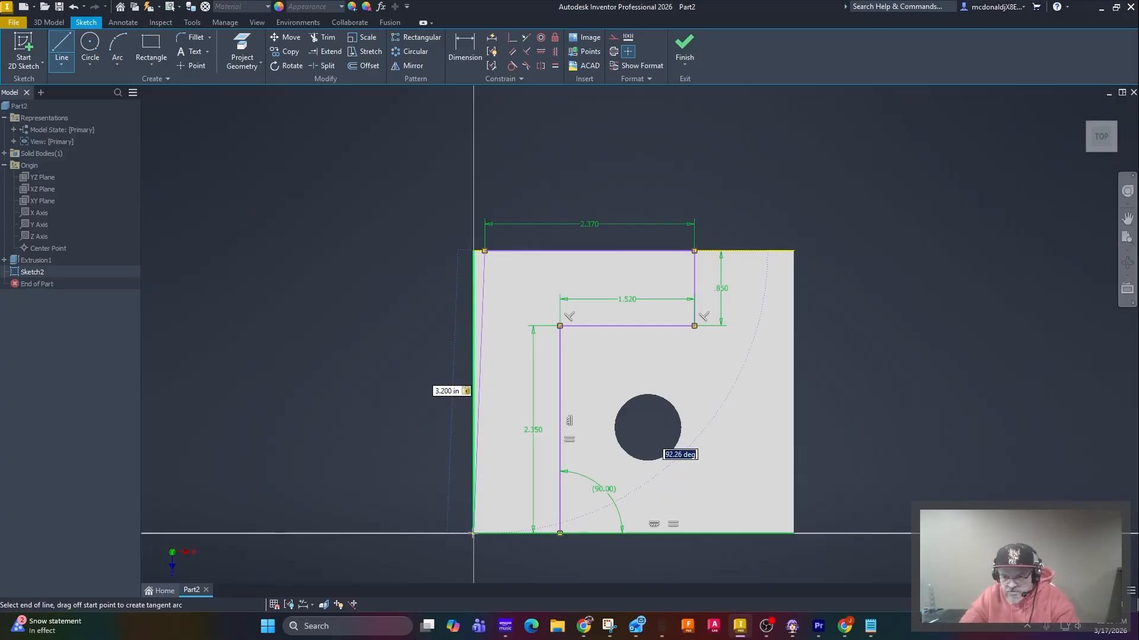
text(90)
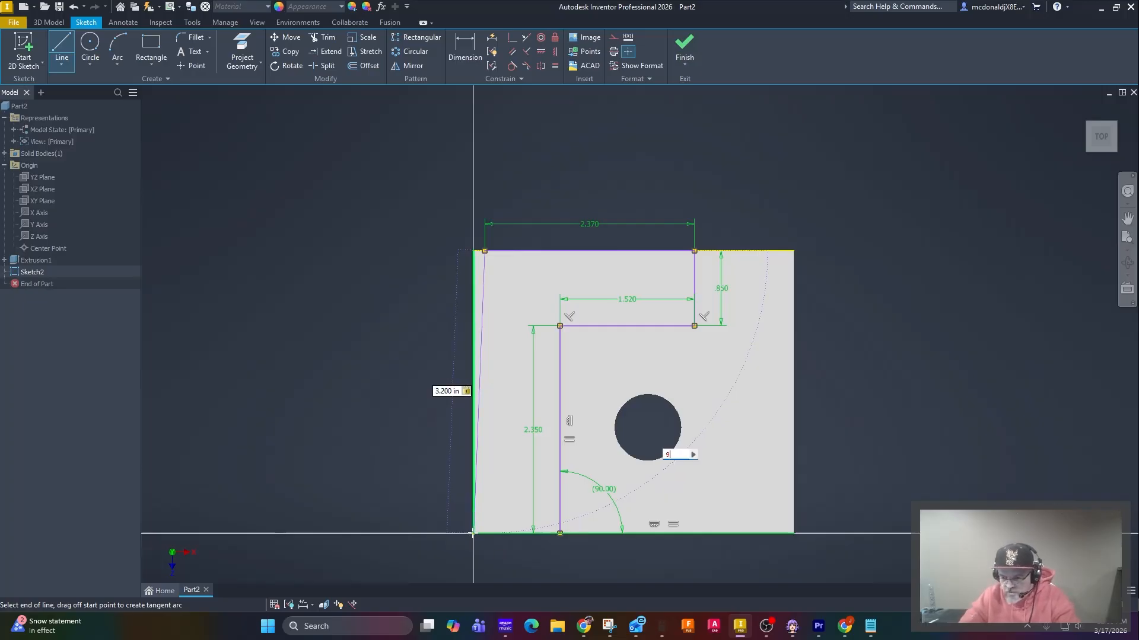
key(Tab)
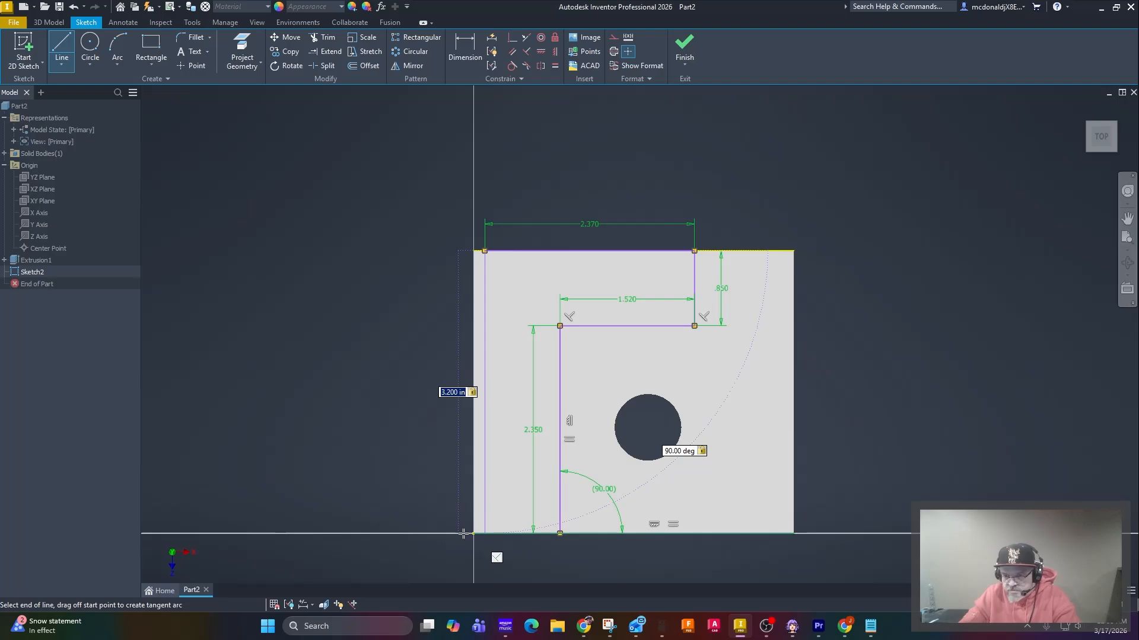
key(Return)
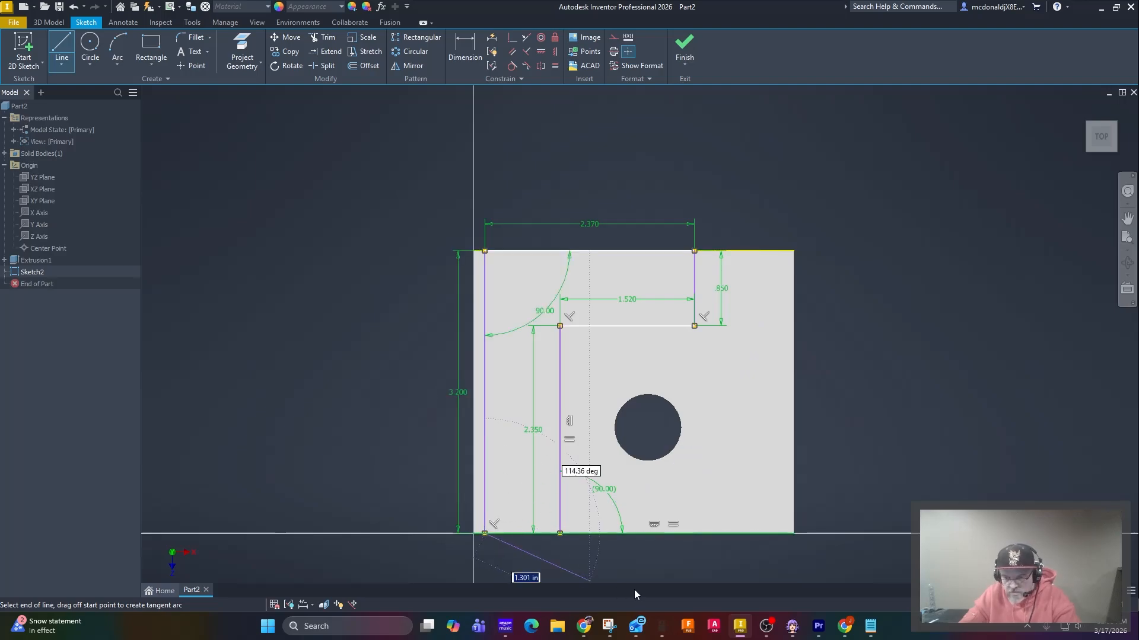
click(560, 534)
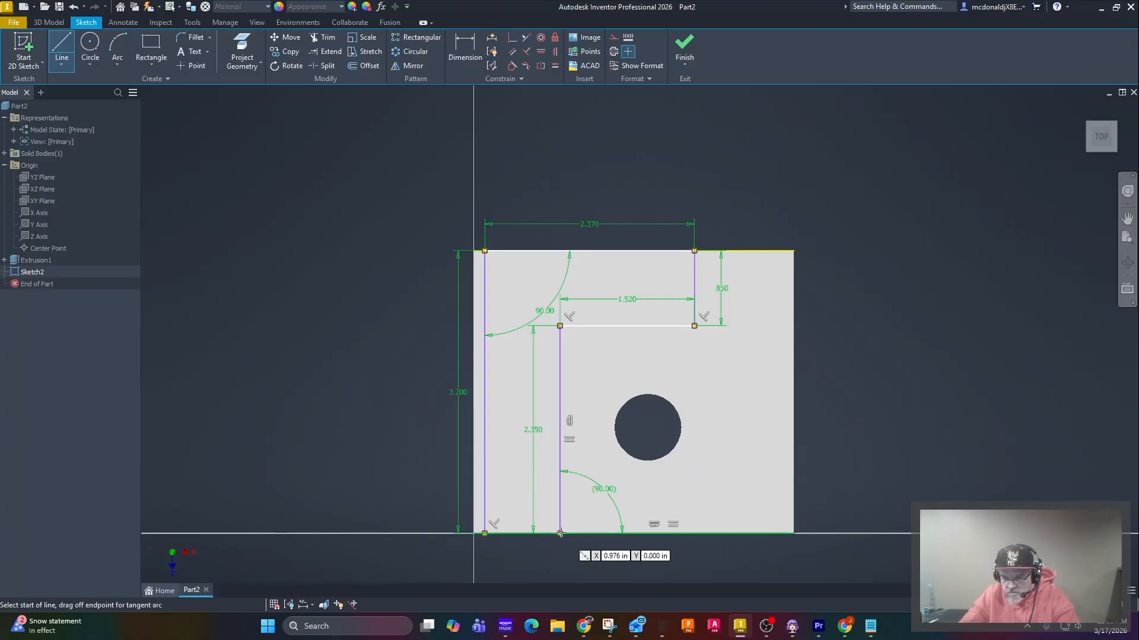
key(Escape)
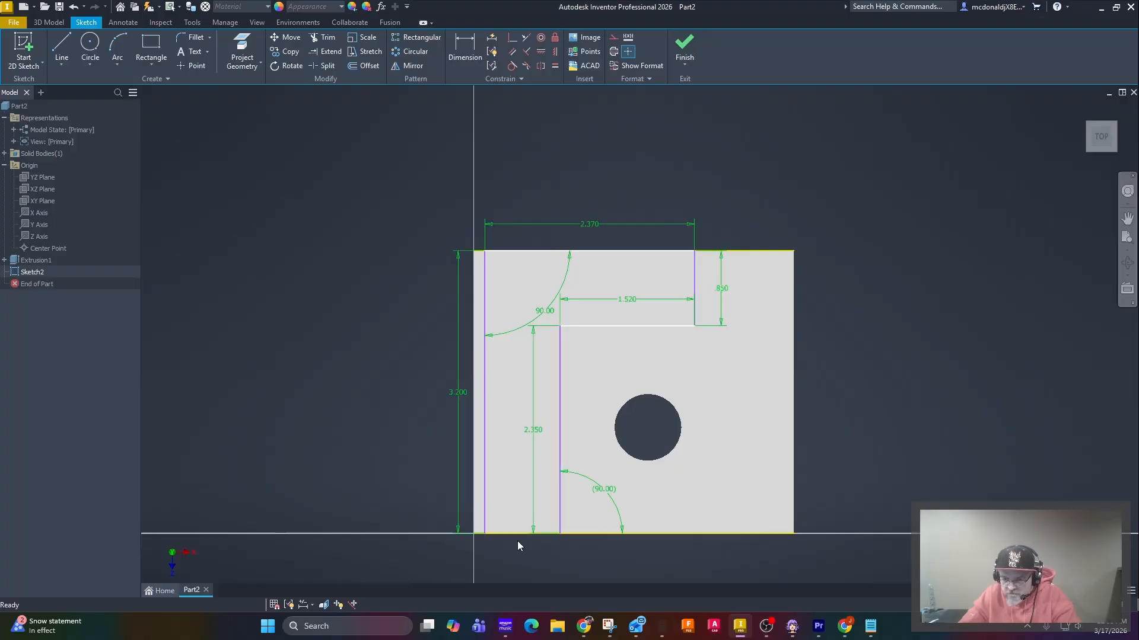
Add a driven dimension for the width of the L-profile's vertical leg, placed below the block.
click(463, 46)
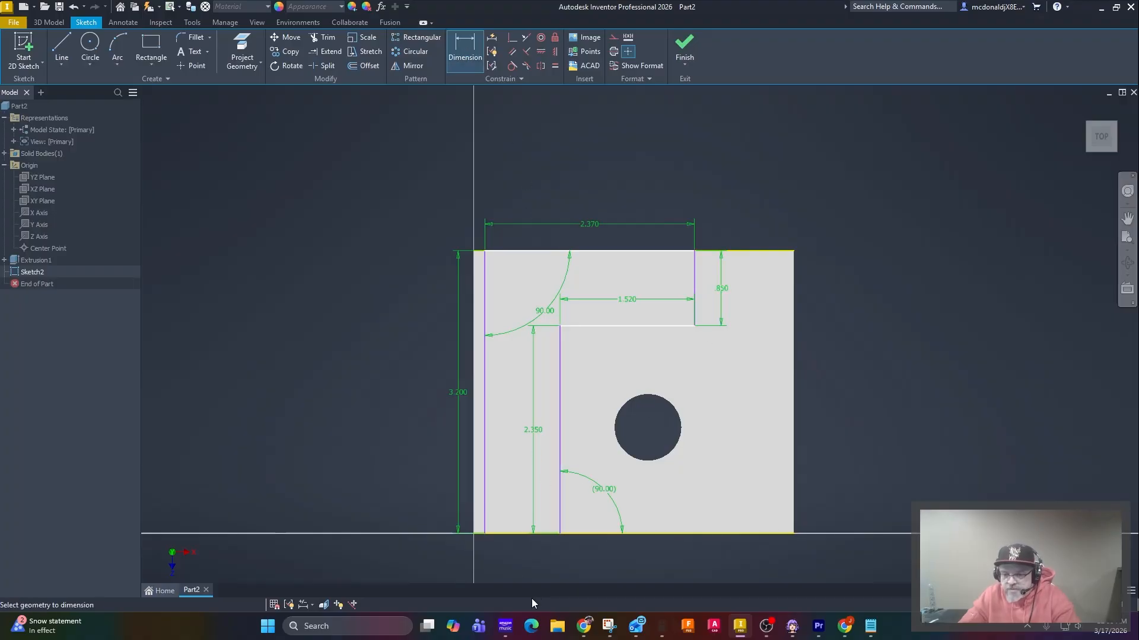
click(507, 532)
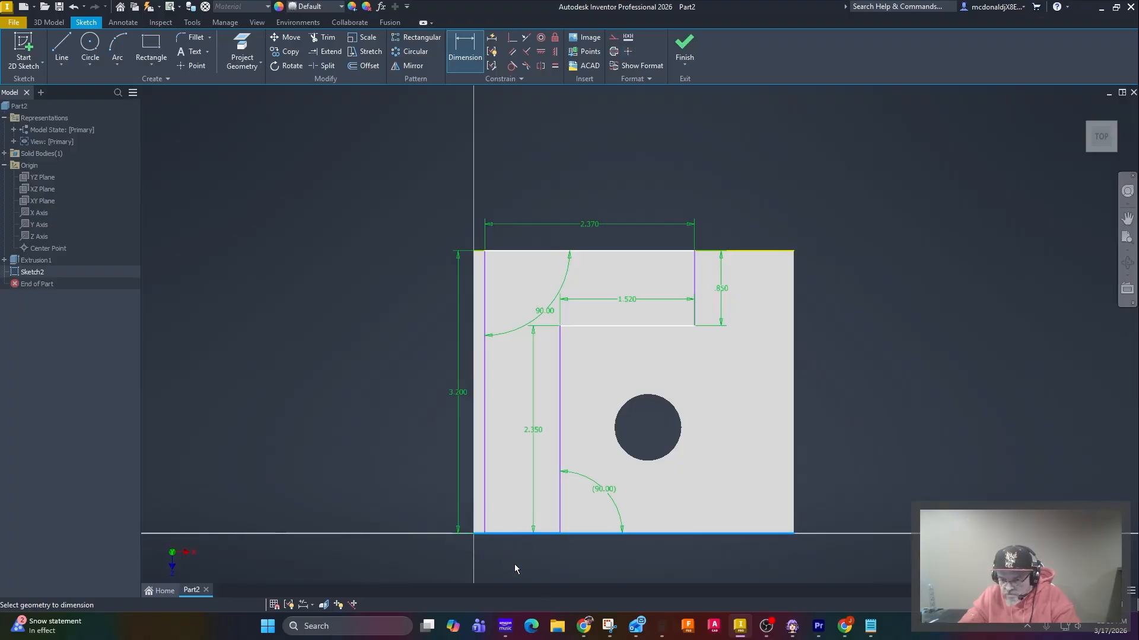
click(485, 490)
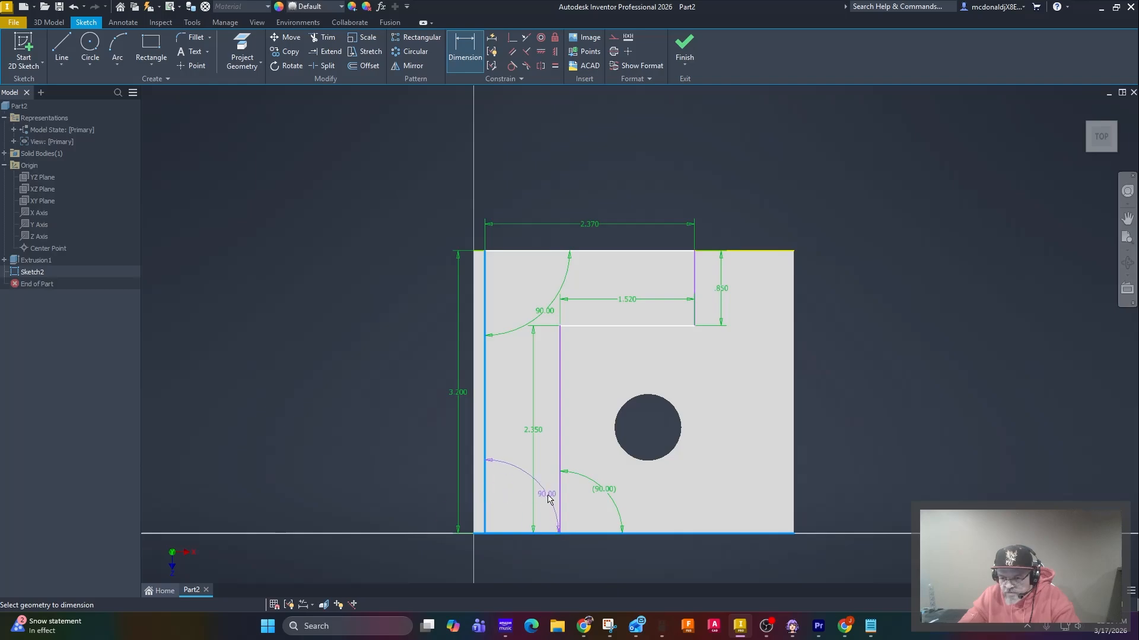
click(559, 501)
click(528, 570)
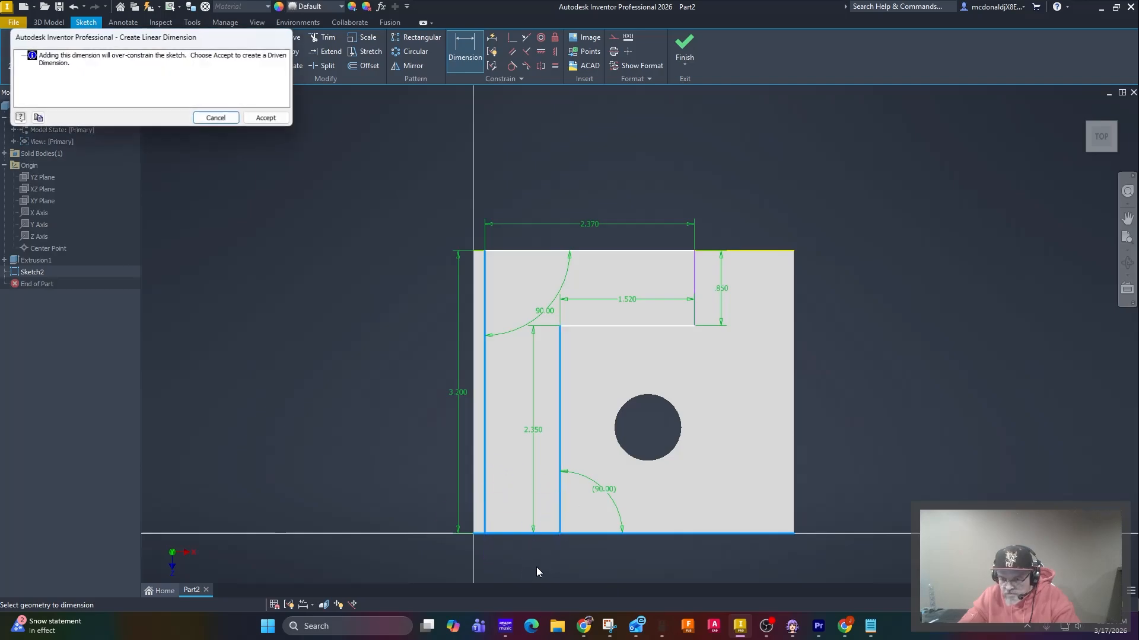
click(266, 118)
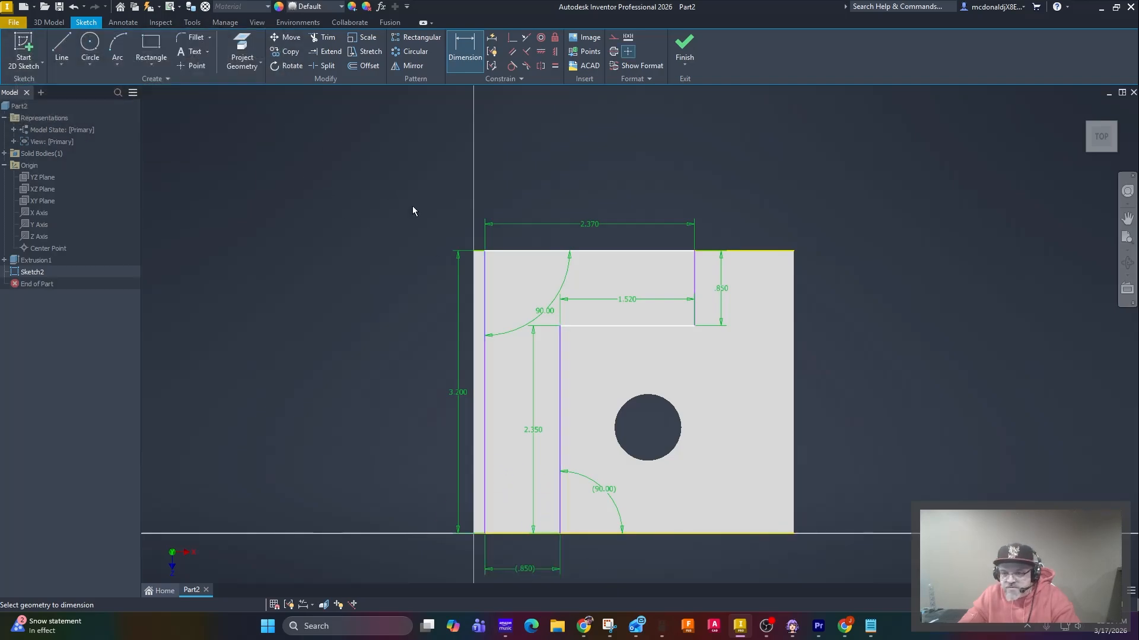
Check the expression behind the length dimension of the outline's inner horizontal line.
click(630, 303)
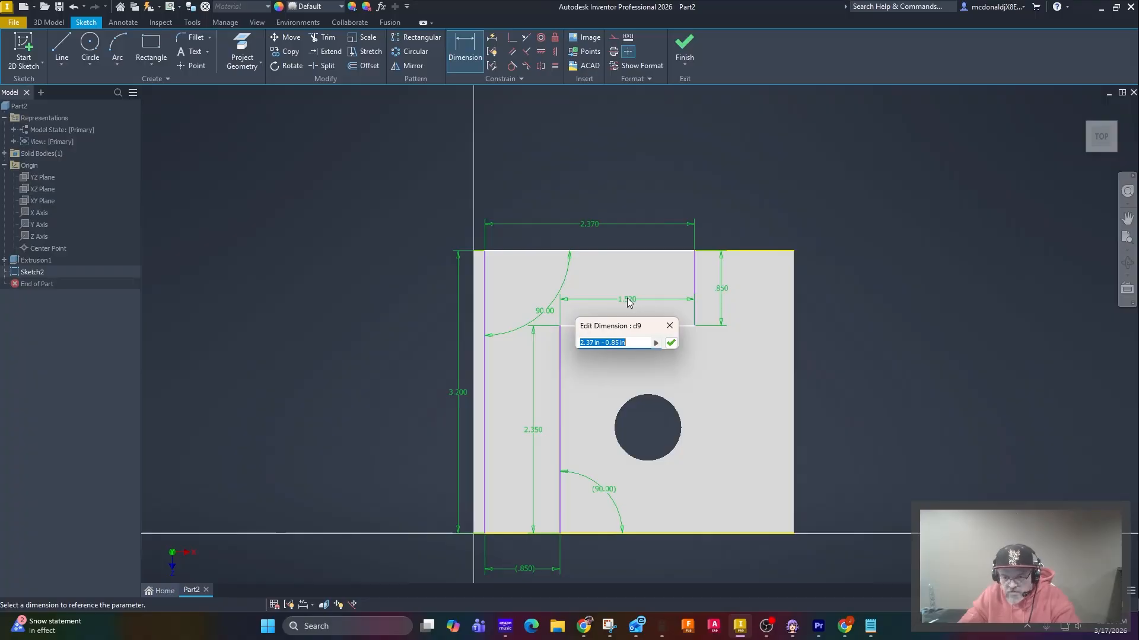
key(Return)
key(Escape)
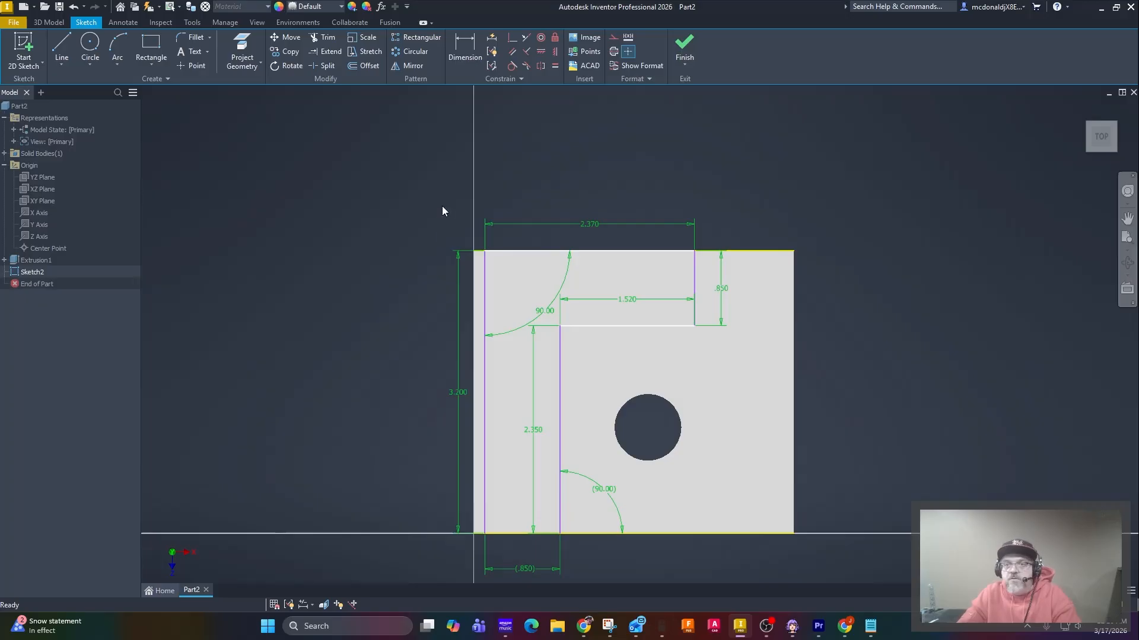
Try to make the L-outline's lower-left corner coincident with the block face's lower-left corner.
click(510, 39)
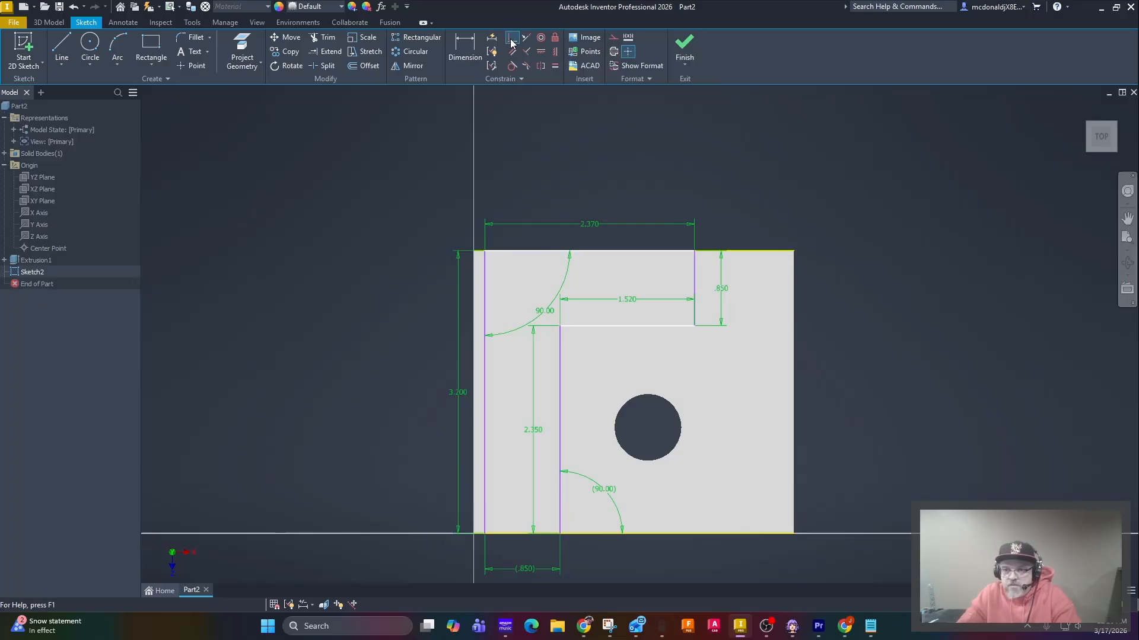
click(485, 534)
click(474, 533)
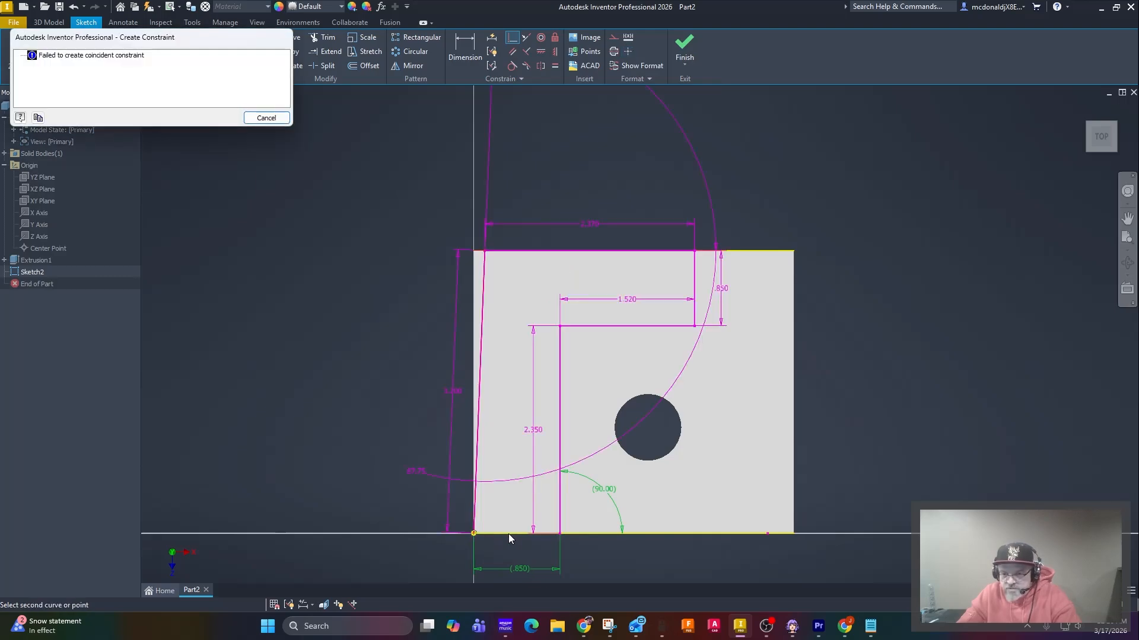
click(267, 117)
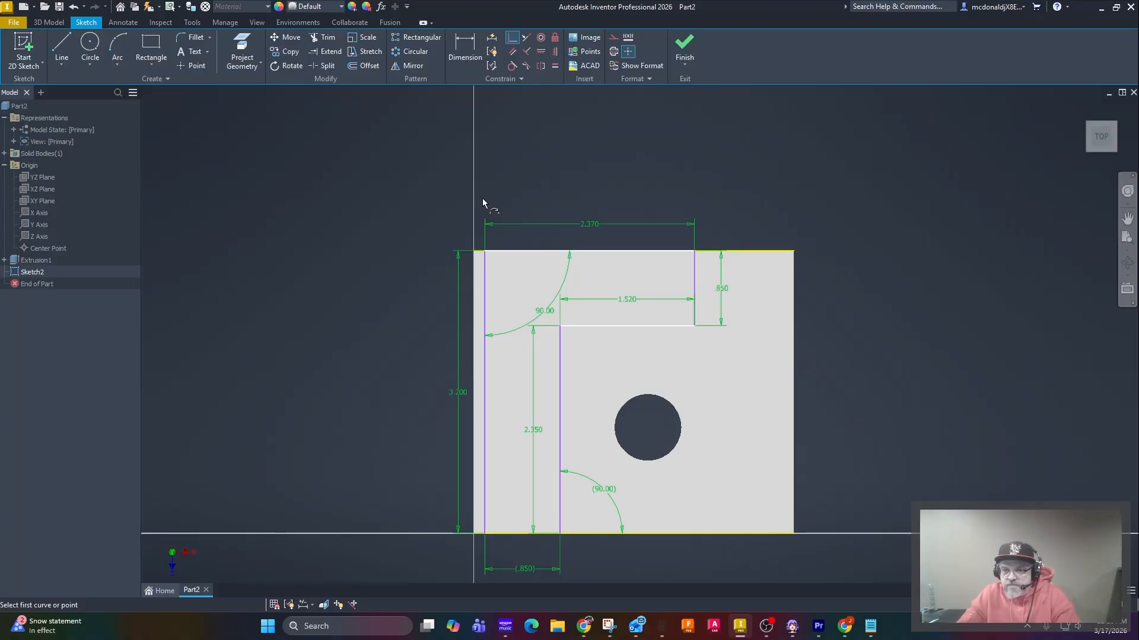
key(Escape)
Shift the L-outline slightly right and dimension its long left line to the face's left edge at 0 in.
drag(485, 319, 498, 326)
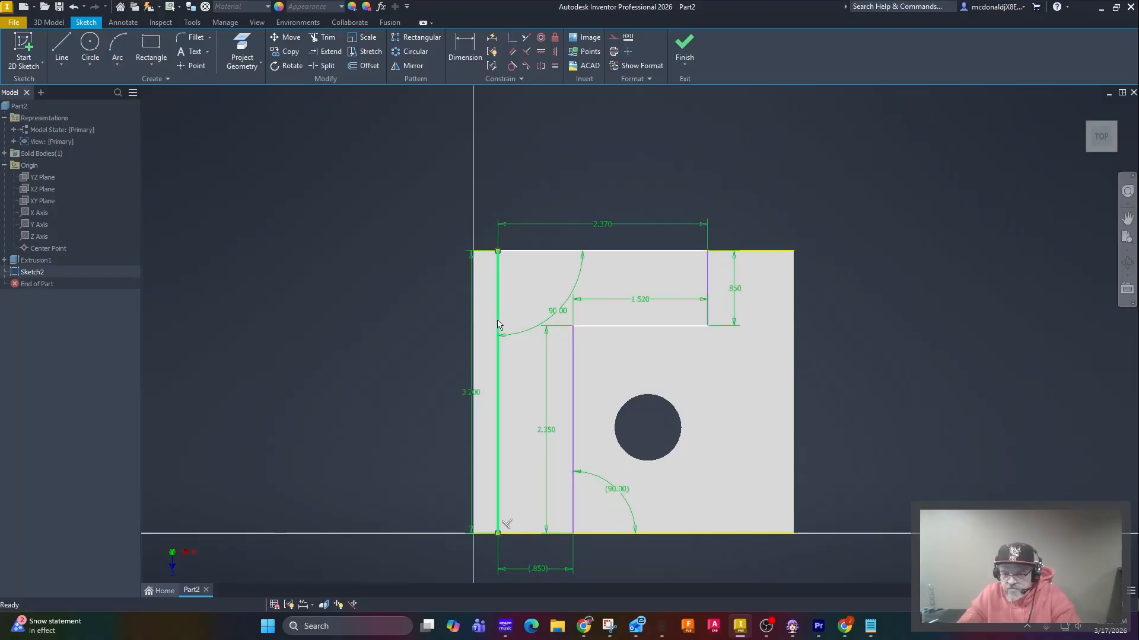
click(465, 66)
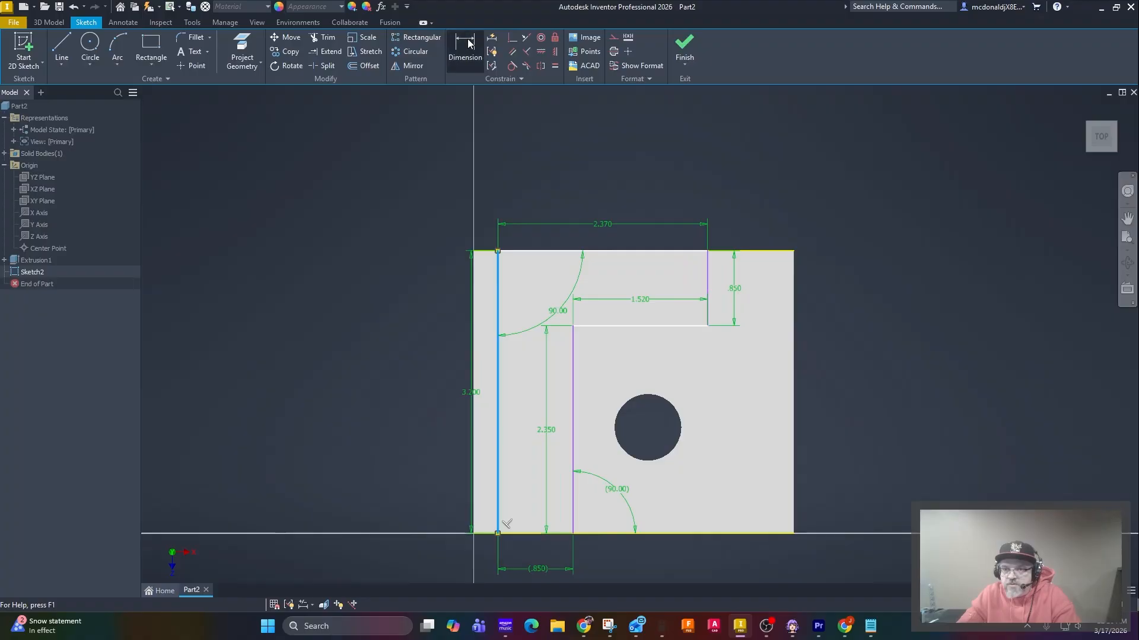
click(498, 475)
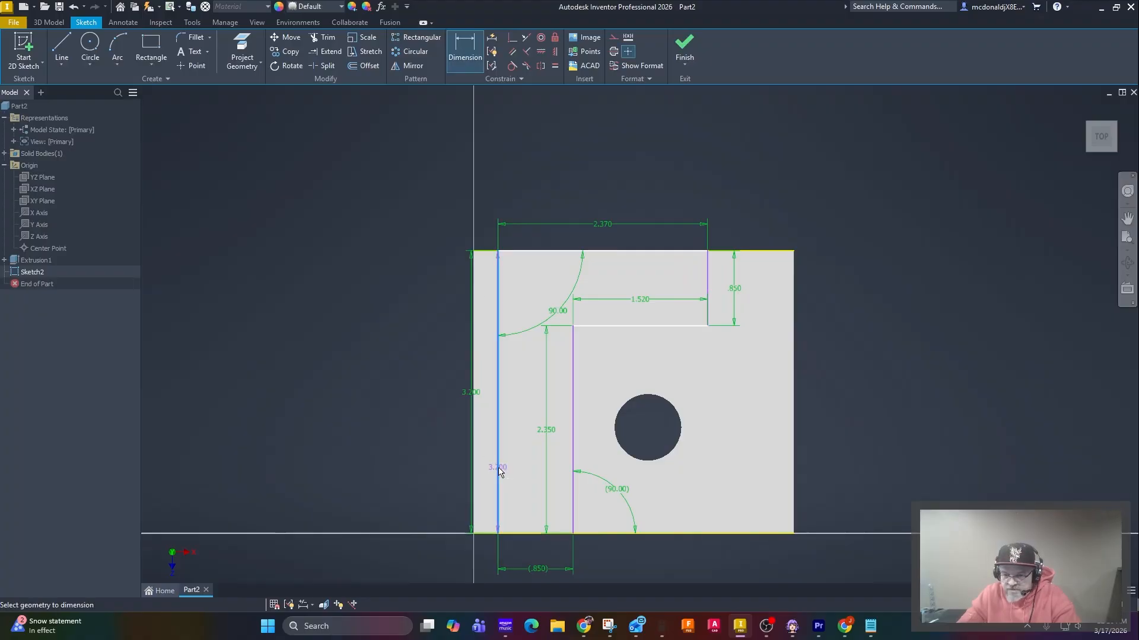
click(478, 480)
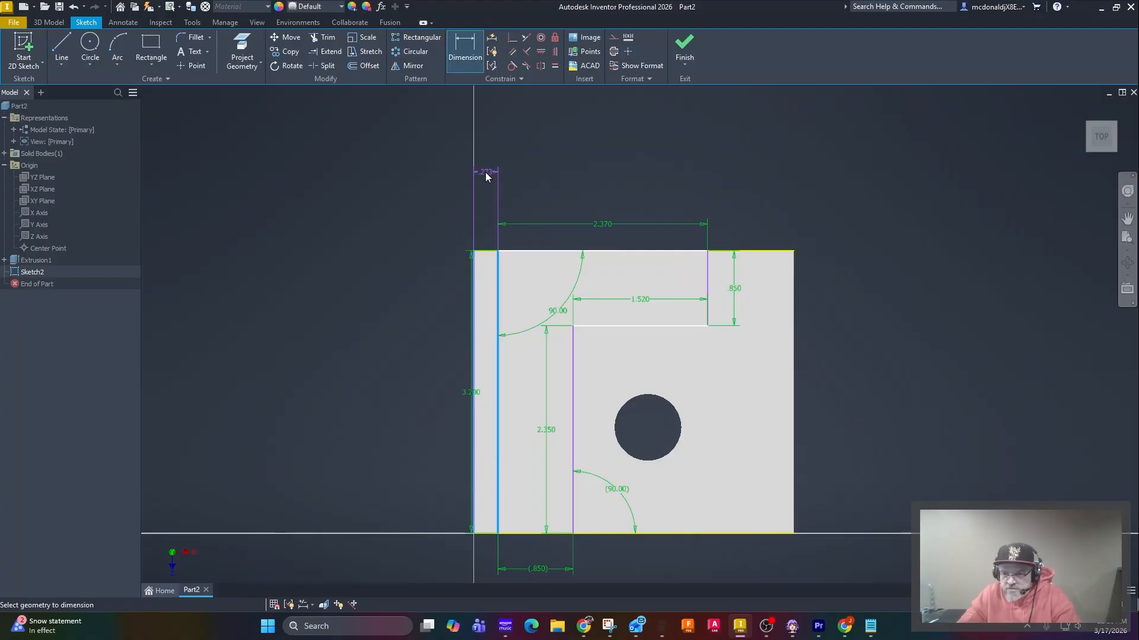
click(488, 173)
text(0)
key(Return)
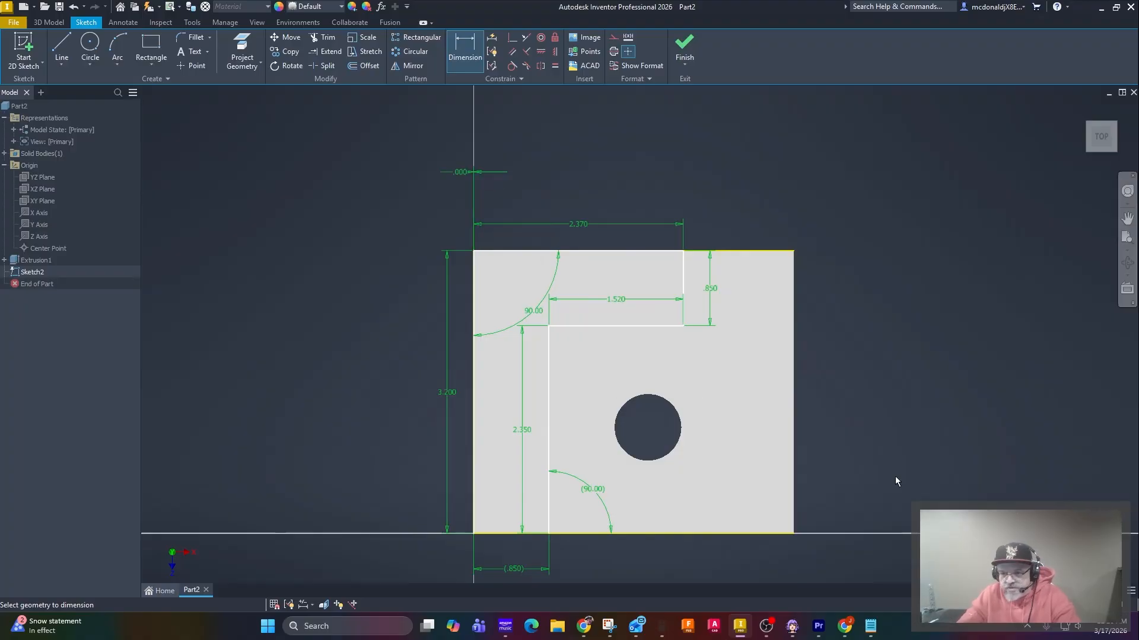
Finish the sketch and extrude the L-shaped profile 1 in upward, joined to the block.
click(685, 48)
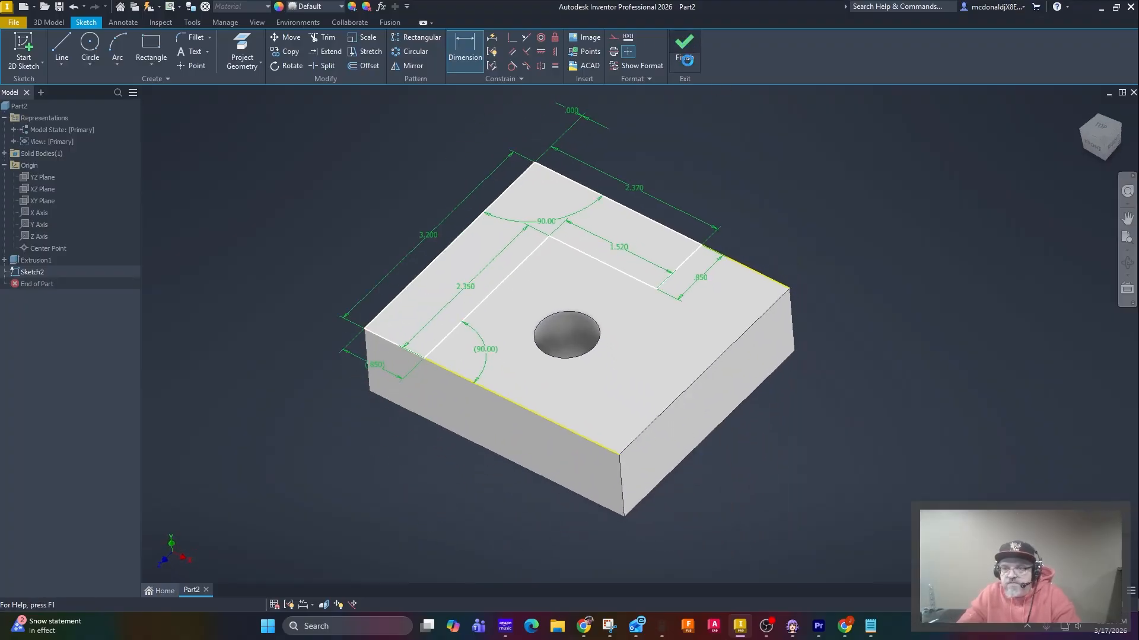
click(62, 44)
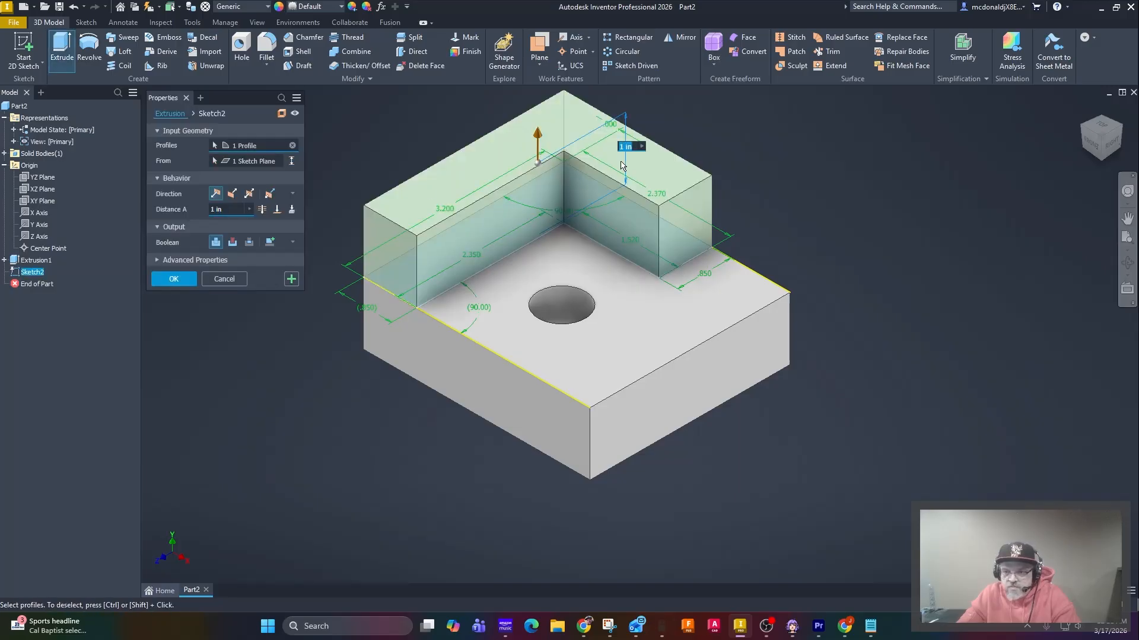
click(174, 278)
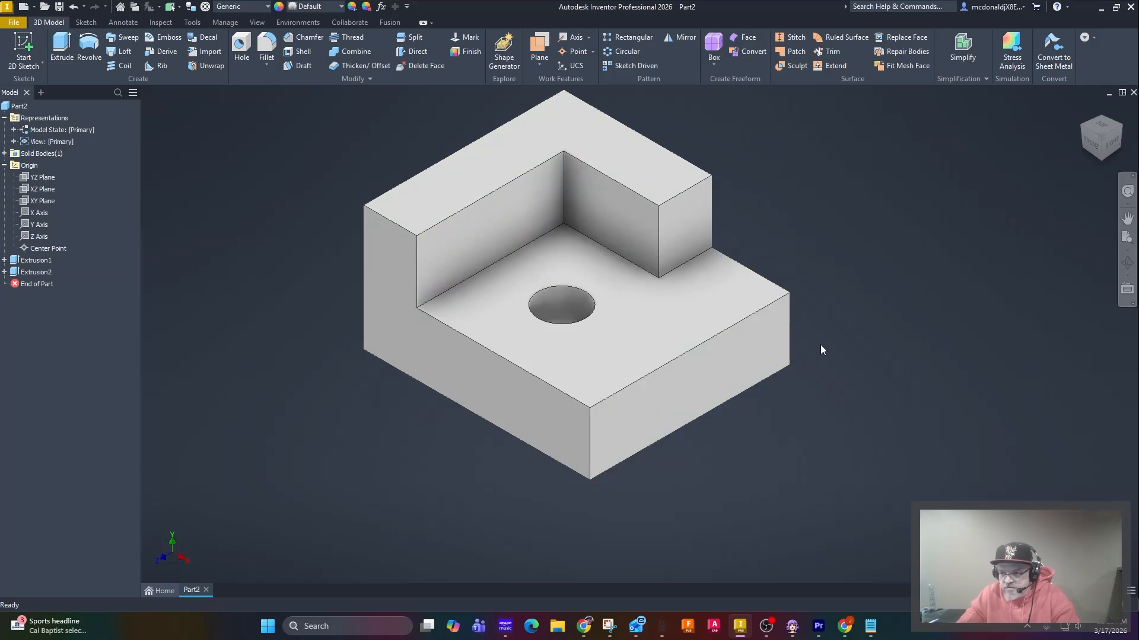
Compare the model side by side with the dimensioned reference drawing in the Canva browser window, and hide that window.
middle_drag(820, 344, 1110, 419)
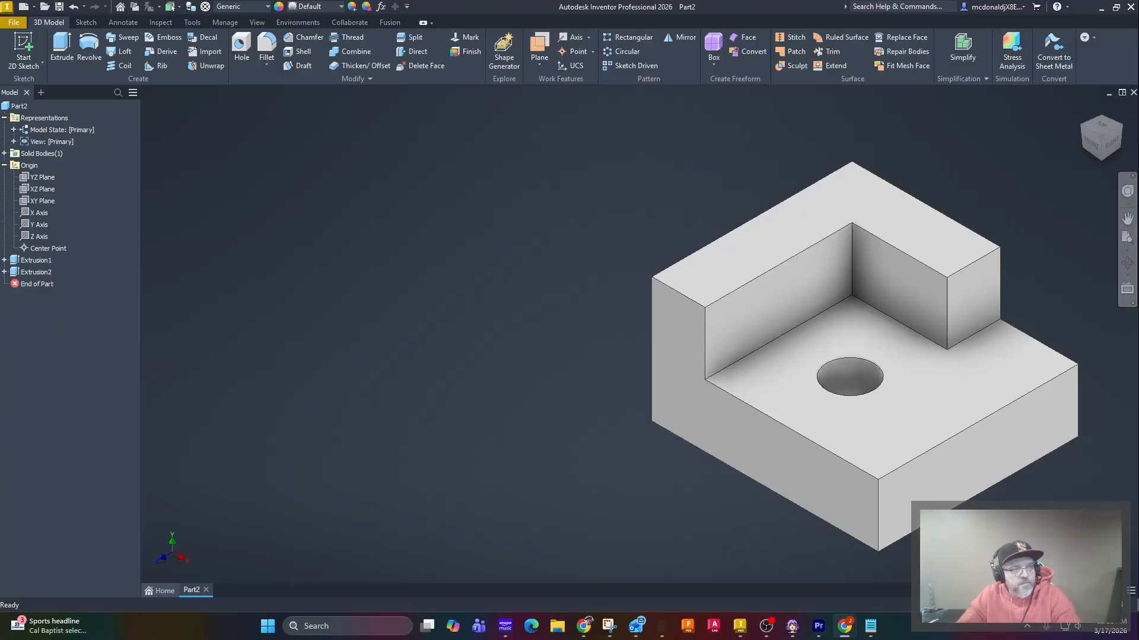
mouse_move(0, 60)
mouse_down()
mouse_move(300, 73)
mouse_move(336, 35)
mouse_up()
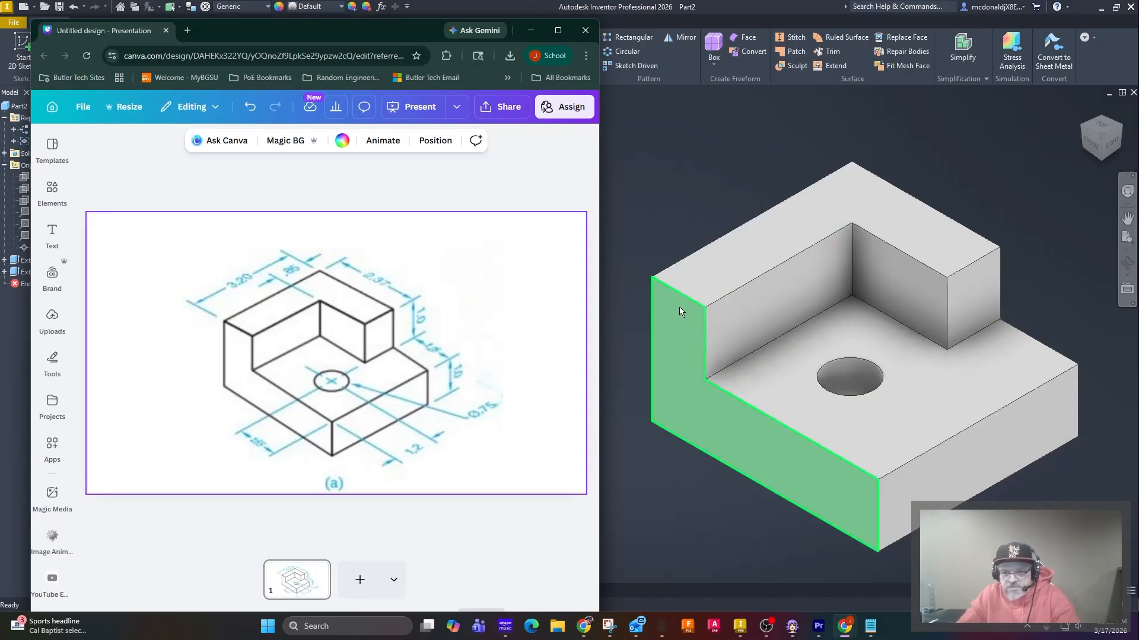
click(531, 31)
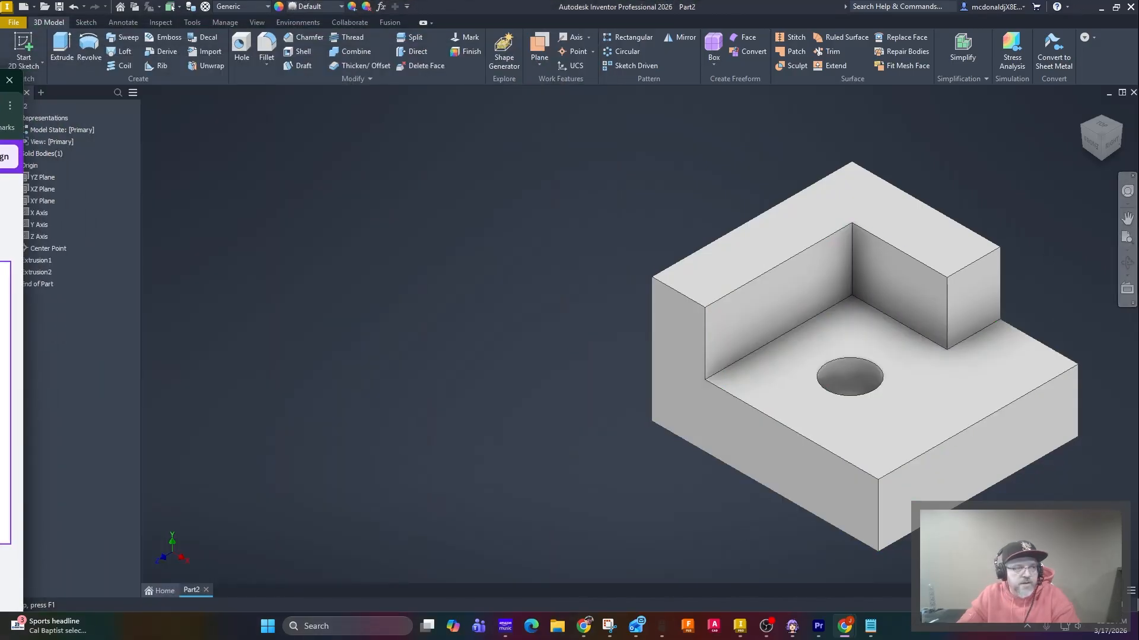